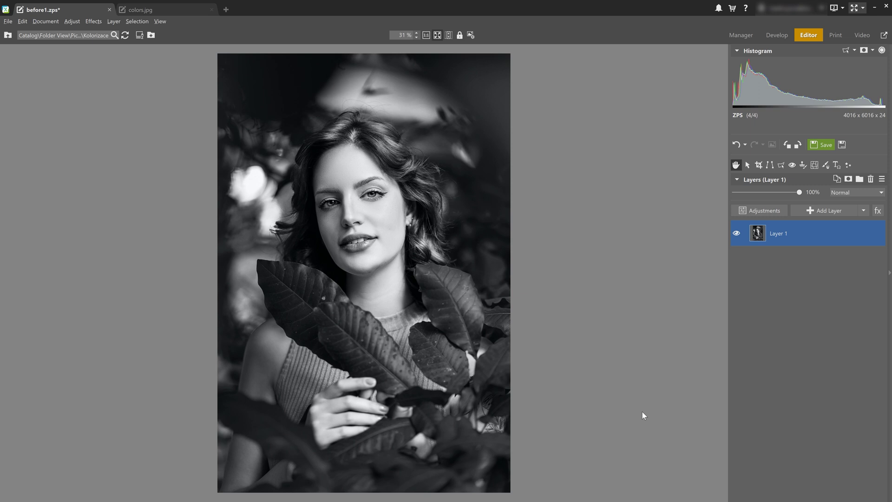
- Copy the portrait layer and open a black-to-white Gradient Map on the copy
left_click(838, 180)
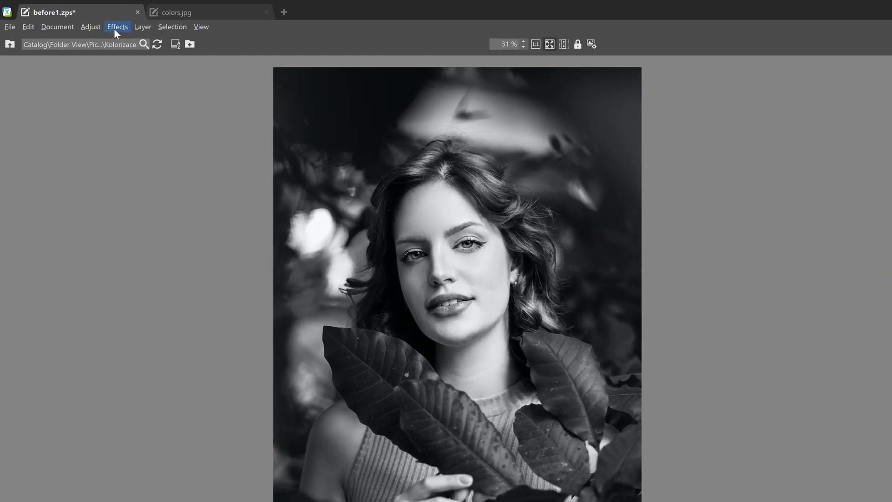
left_click(93, 21)
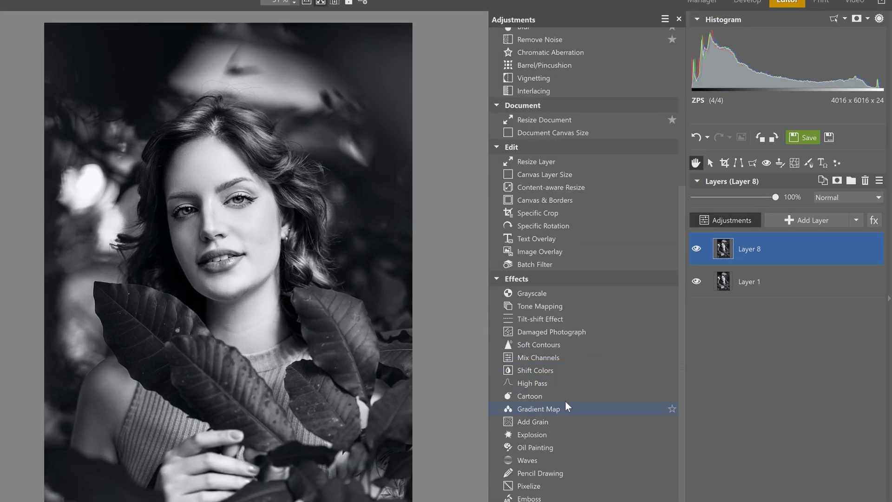
left_click(574, 410)
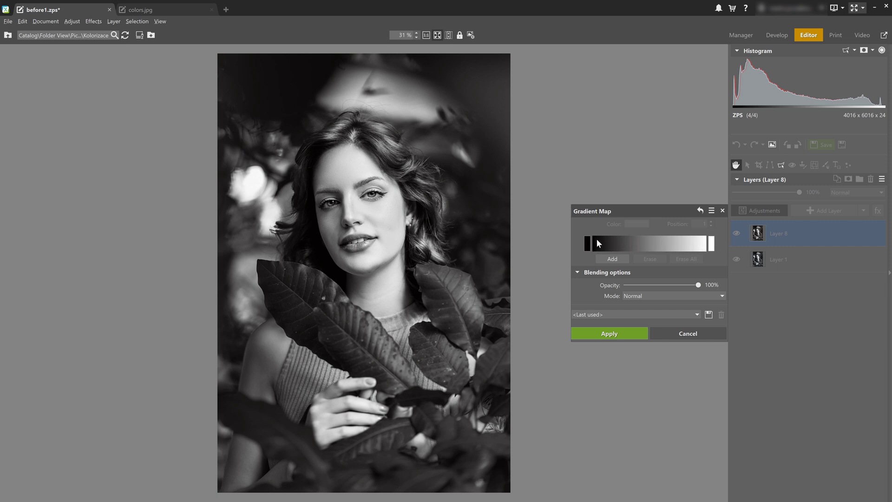
- Sample the light skin tone from colors.jpg and save it as a custom colour
left_click(171, 6)
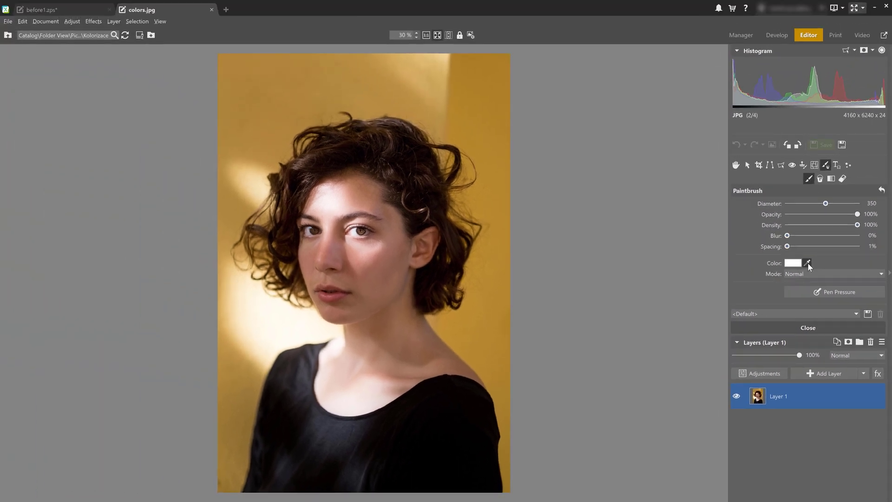
left_click(808, 264)
scroll(360, 250, "up", 3)
scroll(360, 250, "up", 1)
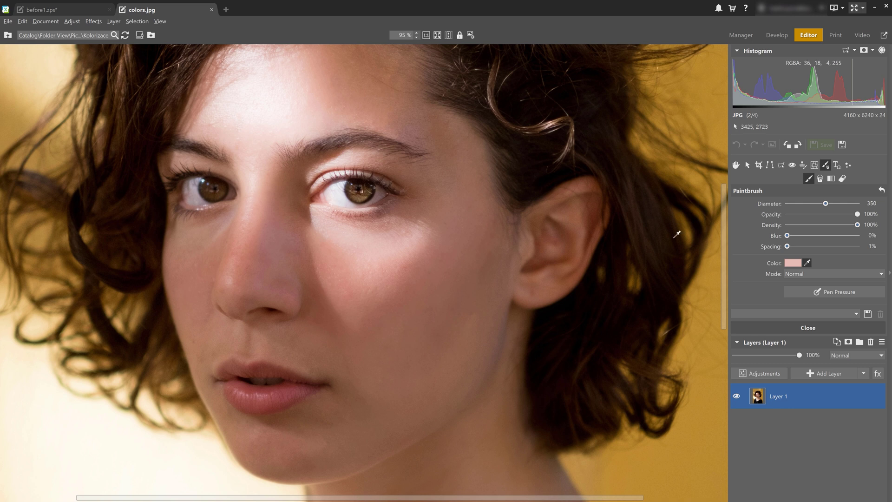
left_click(791, 264)
scroll(248, 85, "down", 1)
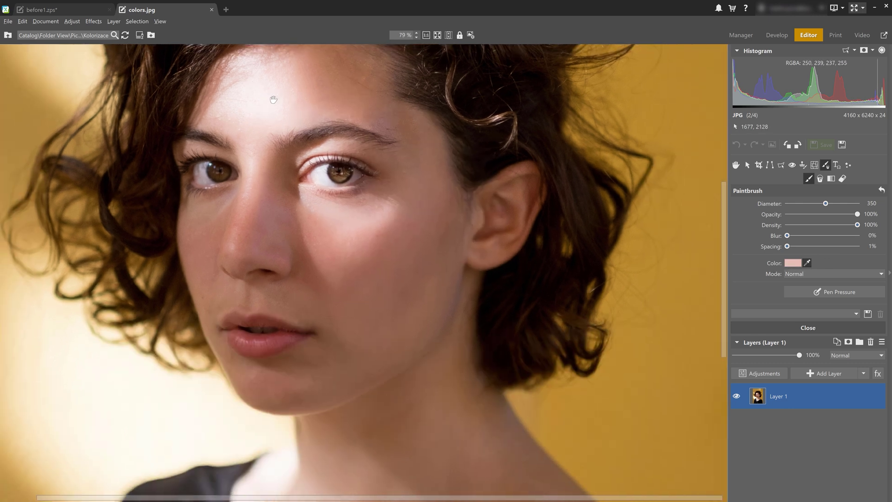
left_click_drag(274, 99, 309, 211)
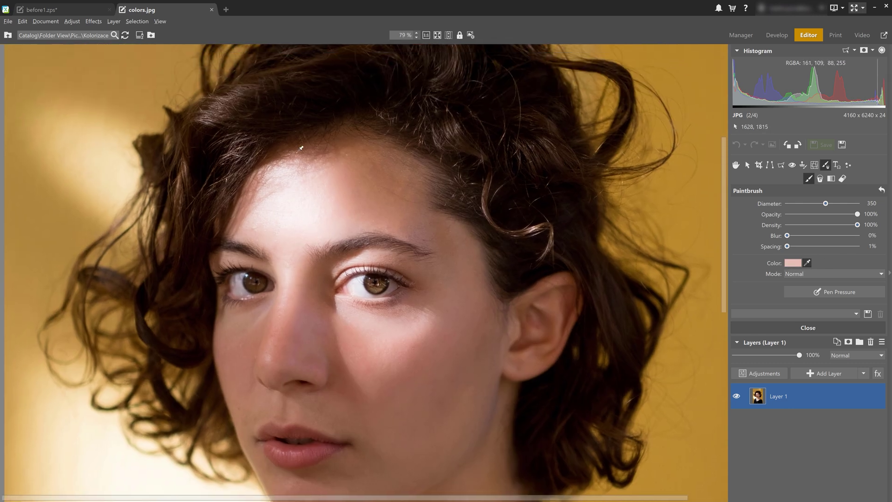
left_click(794, 263)
key("Escape")
left_click(791, 263)
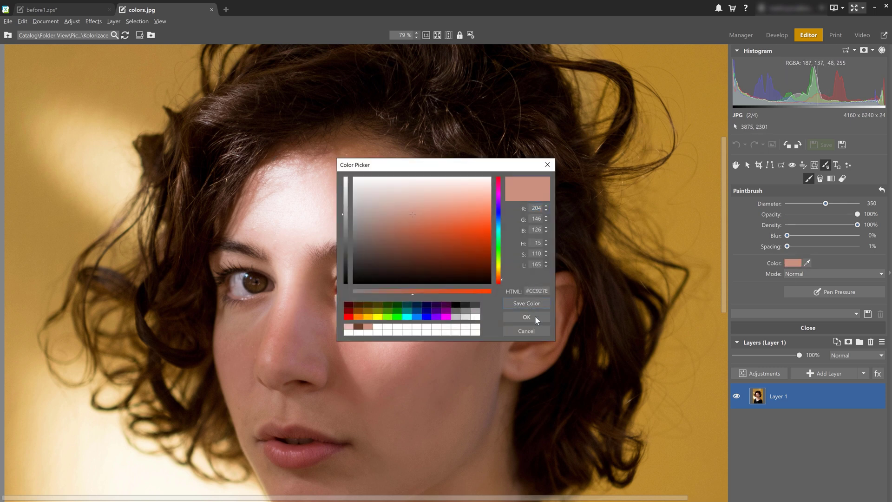
left_click(527, 318)
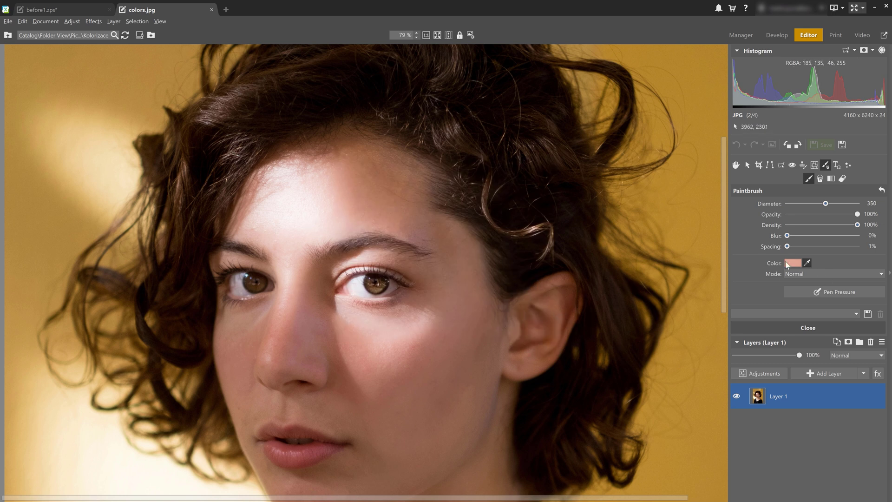
- Sample the darker brown skin tone near the ear and save it as a swatch
left_click(792, 264)
left_click(527, 317)
left_click(487, 338)
left_click(793, 263)
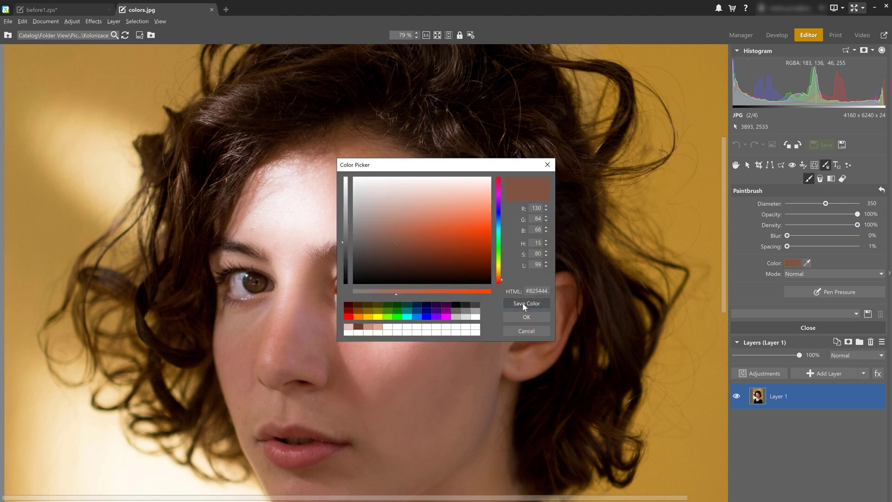
left_click(534, 320)
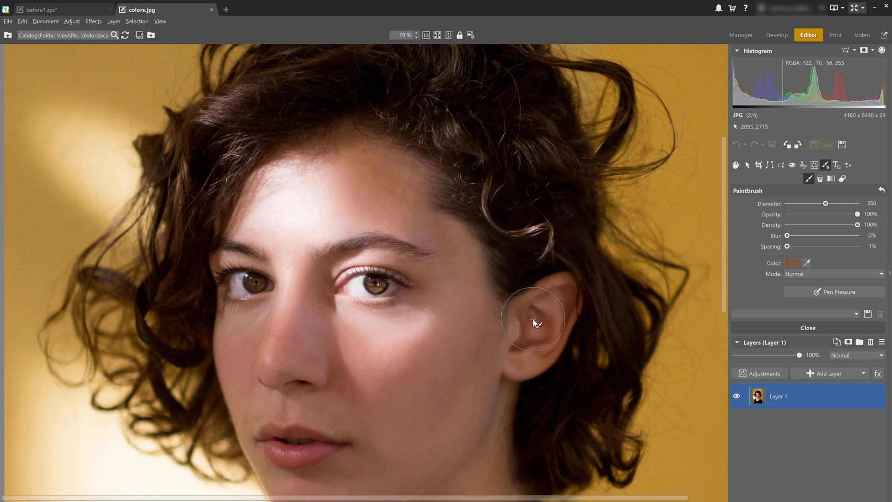
- In before1.zps, make the gradient's dark end a saved brown and its light end a saved pink
left_click(42, 10)
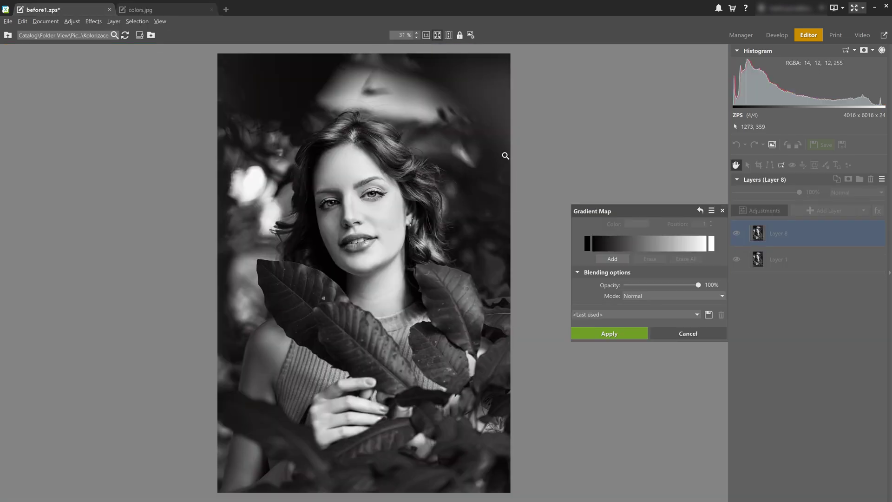
double_click(588, 245)
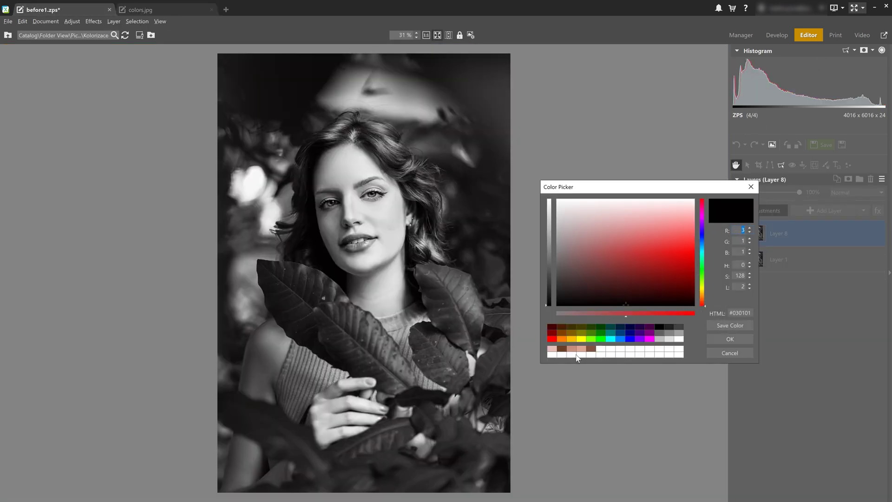
left_click(578, 356)
left_click(730, 339)
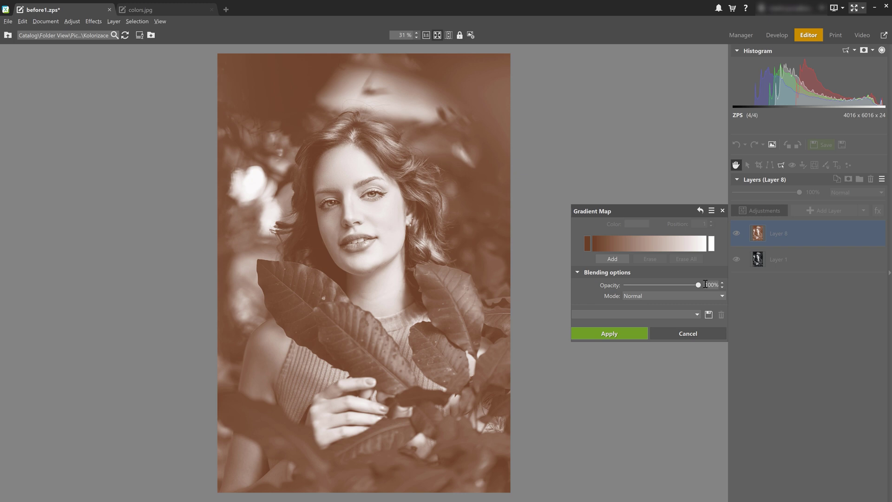
double_click(711, 244)
left_click(558, 352)
left_click(730, 339)
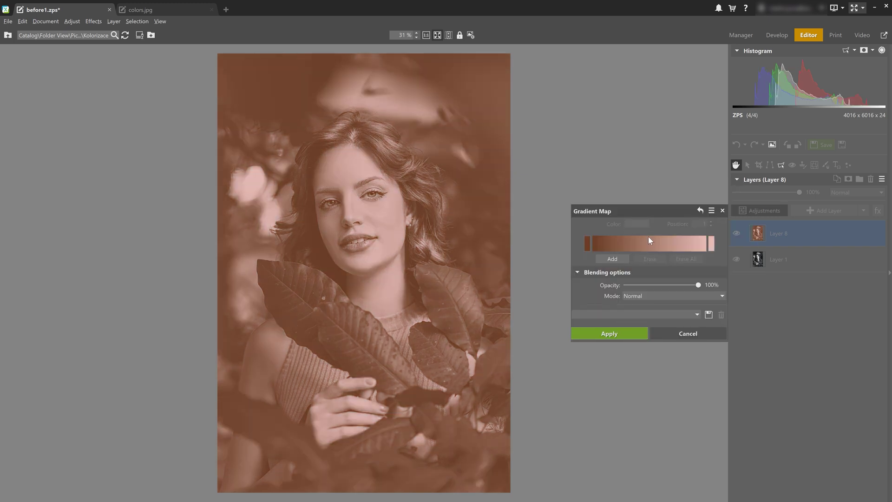
- Add a mid-gradient stop and recolour another stop with saved skin tones
double_click(650, 239)
left_click(574, 351)
left_click(730, 339)
double_click(617, 241)
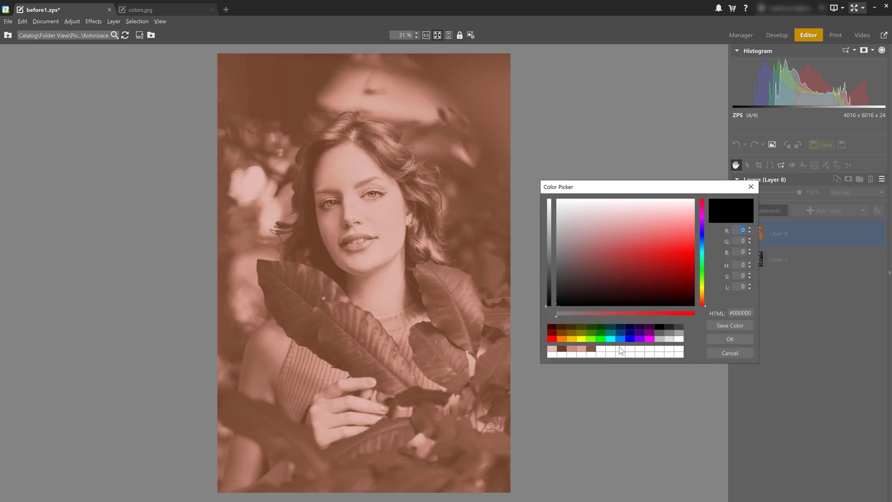
left_click(592, 354)
left_click(730, 339)
- Make the stop at 75 pink, set the blend mode to Color, and apply
double_click(685, 241)
left_click(593, 355)
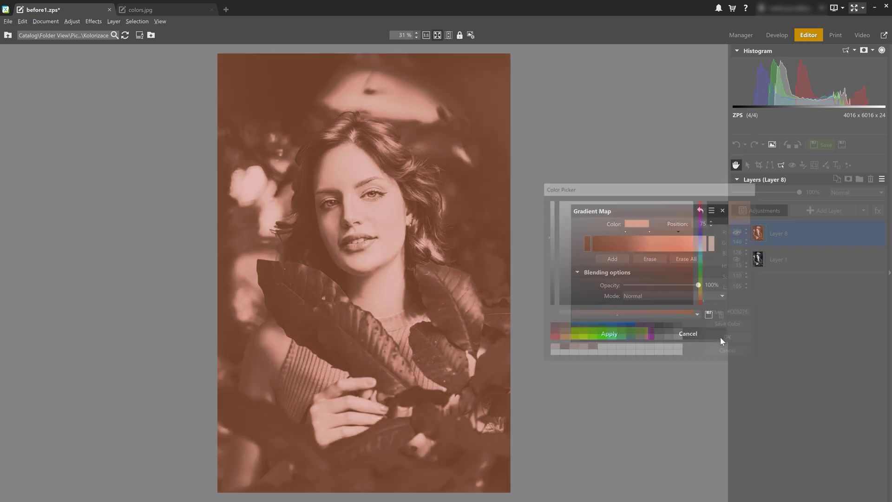
left_click(720, 337)
left_click(670, 296)
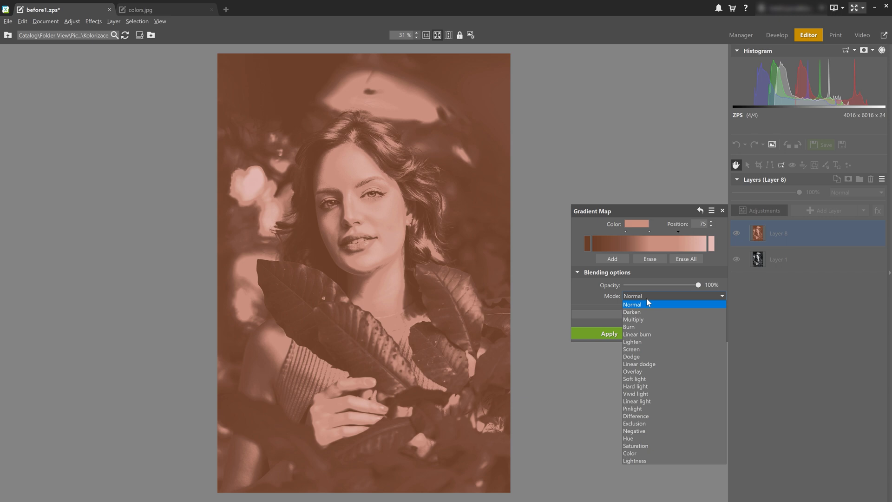
left_click(637, 454)
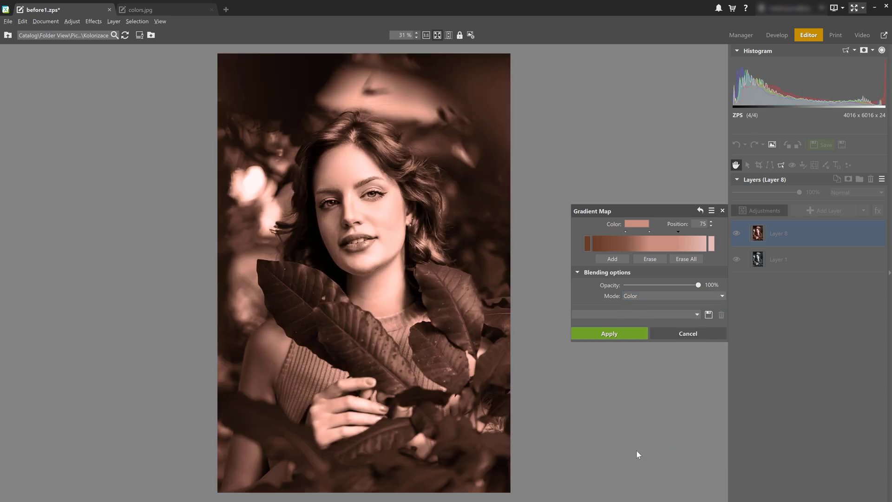
left_click(630, 334)
type("skin")
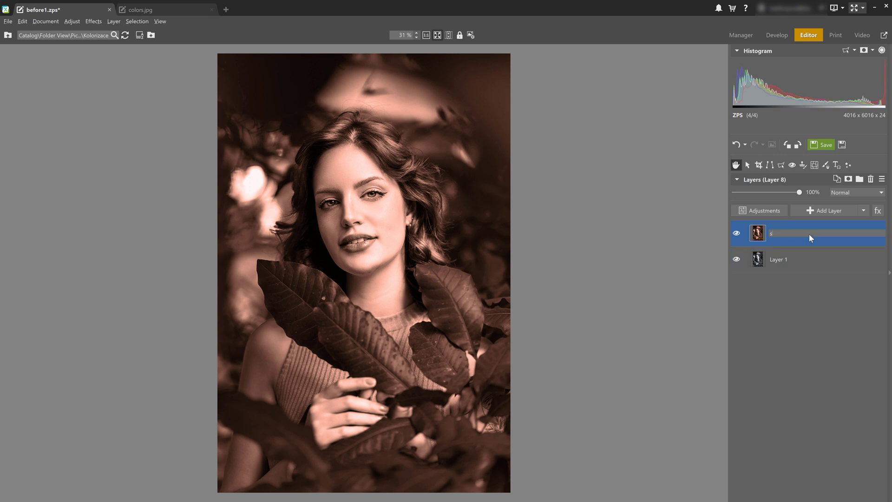
- Name the duplicate 'skin' and give it a hide-all mask, ready for the brush
key("Return")
right_click(810, 234)
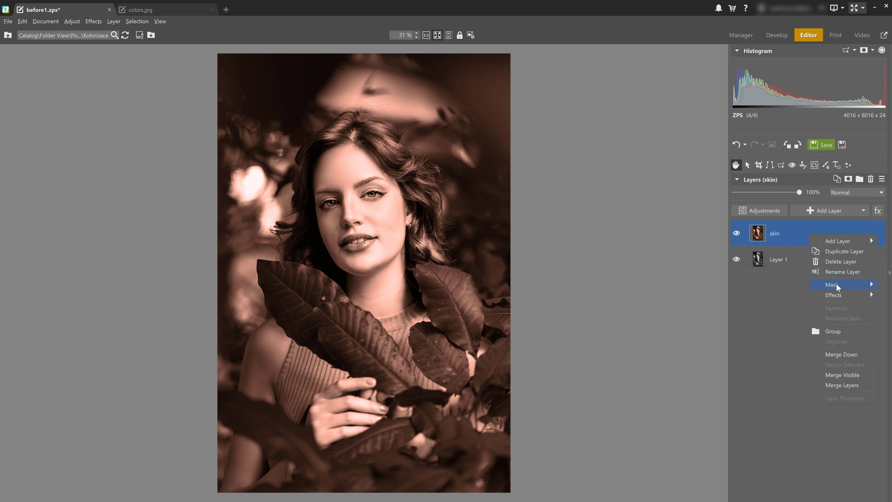
mouse_move(844, 285)
left_click(753, 299)
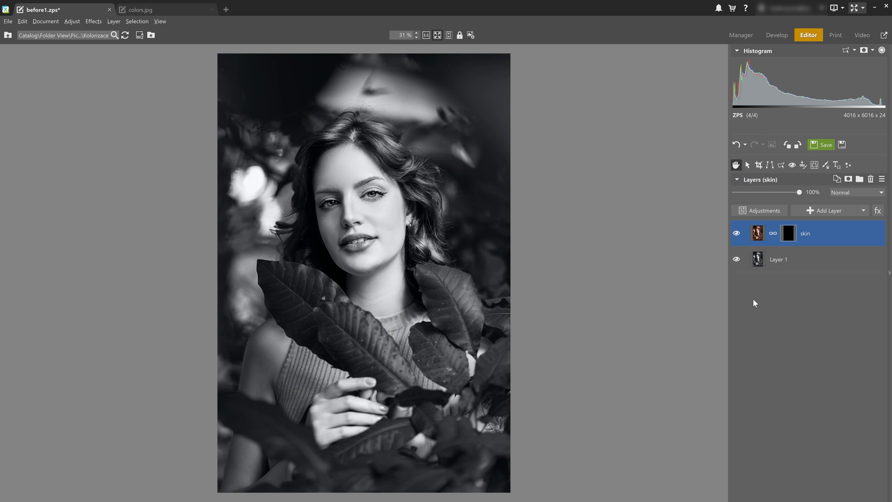
key("b")
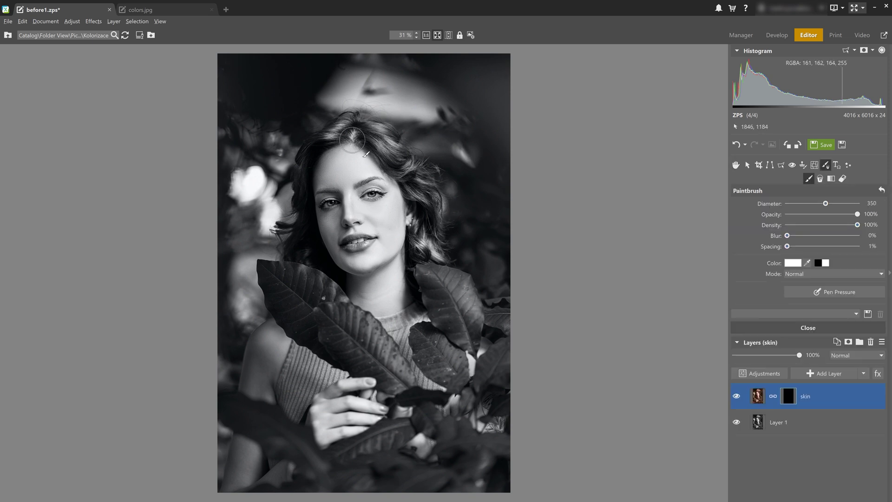
scroll(364, 156, "up", 5)
- Reveal skin colour on the forehead, nose bridge, eye and temple
left_click(315, 250)
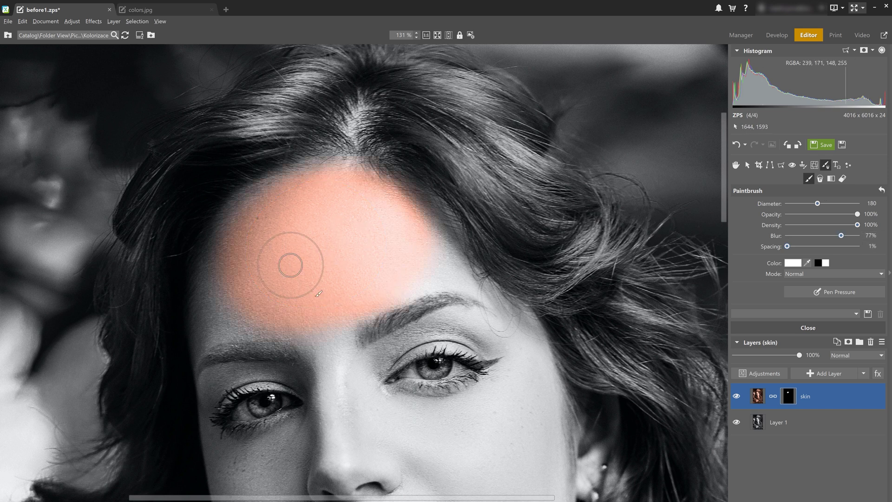
left_click_drag(333, 360, 342, 387)
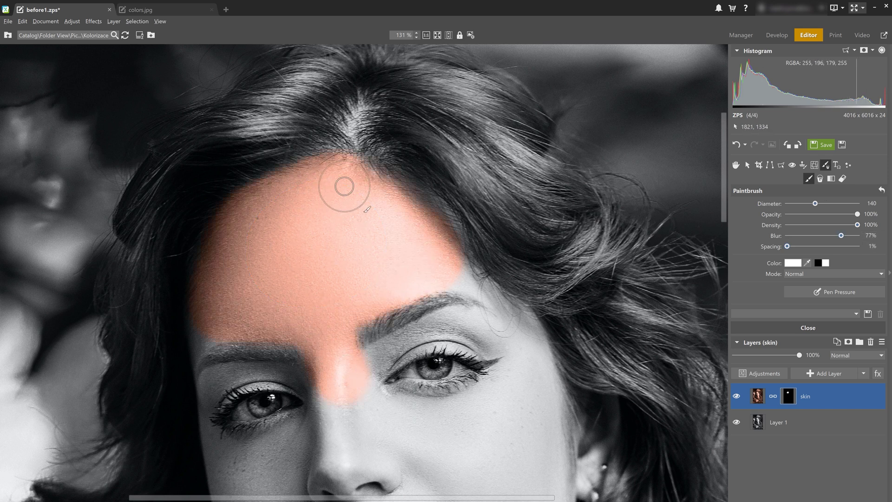
scroll(376, 199, "down", 3)
scroll(398, 241, "up", 3)
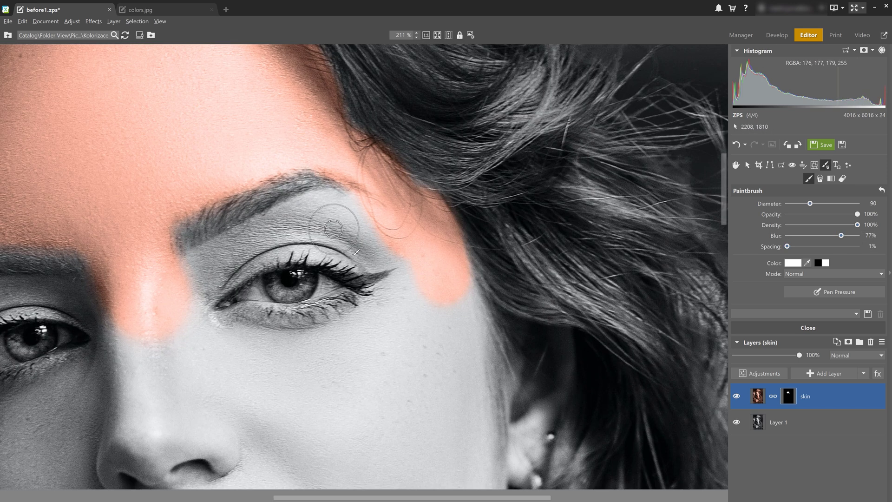
left_click_drag(335, 209, 250, 360)
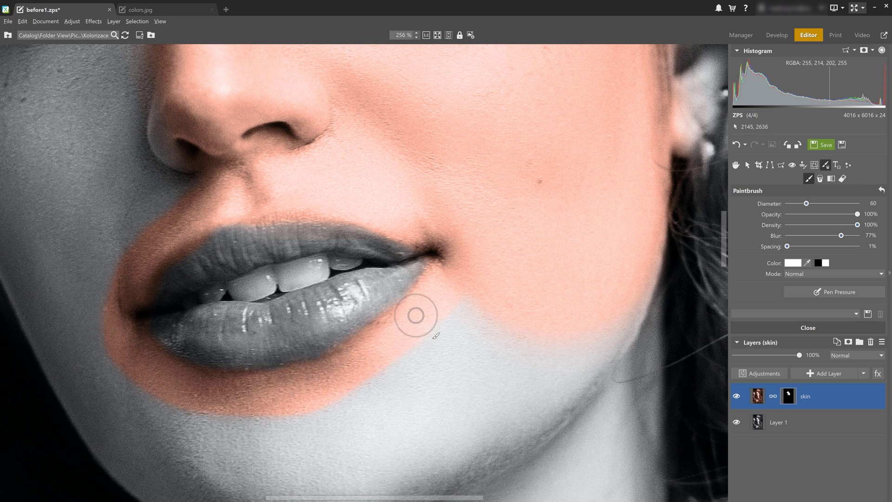
key("x")
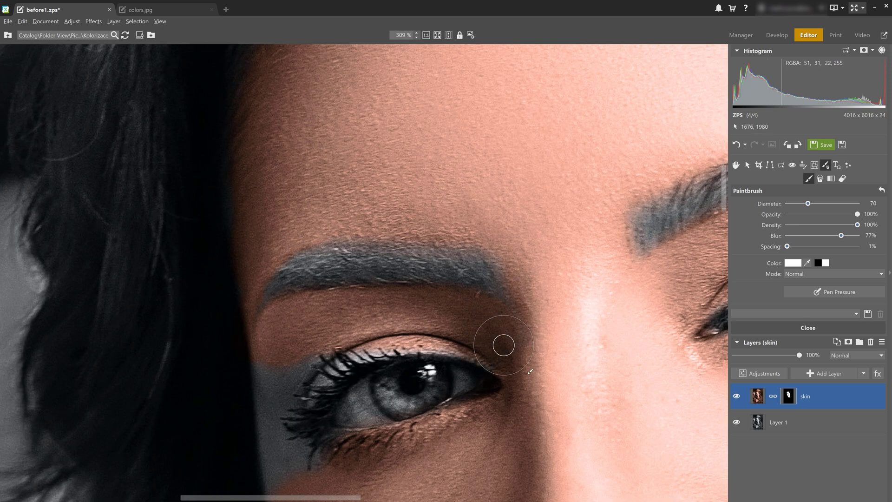
scroll(506, 355, "down", 3)
scroll(504, 355, "down", 3)
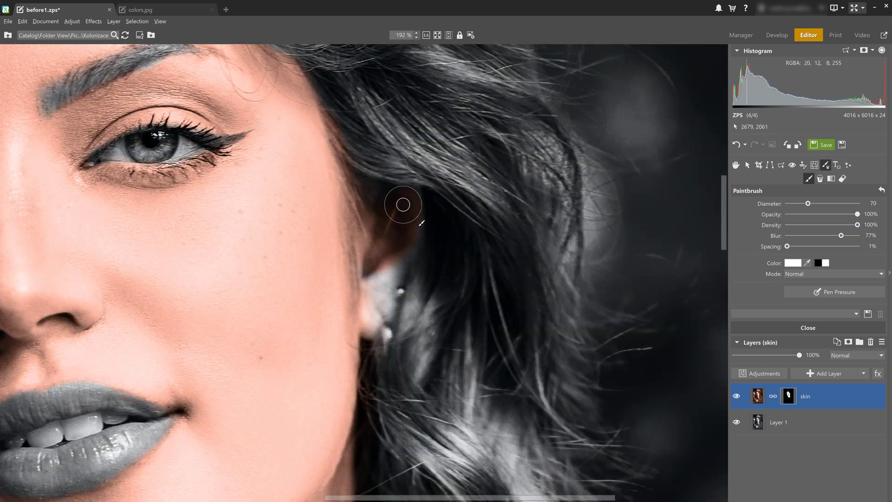
scroll(388, 236, "down", 3)
scroll(389, 235, "up", 5)
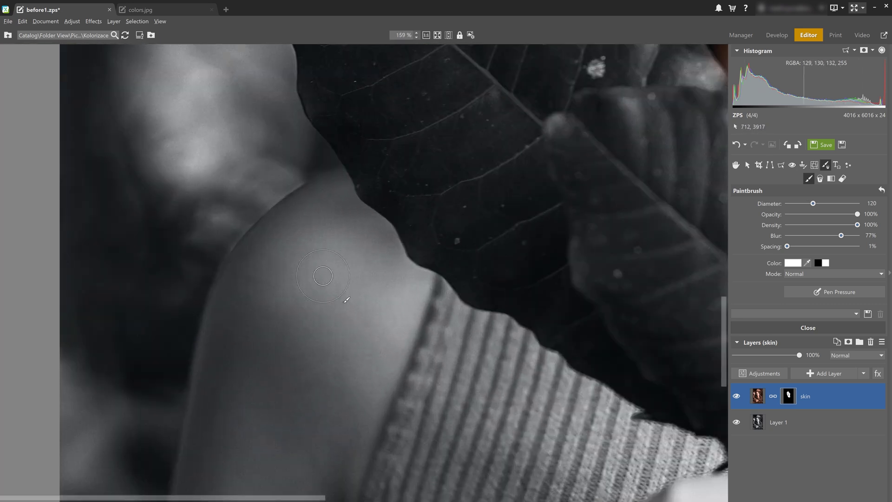
- Paint skin colour over the arm and along its outer edge
left_click_drag(293, 279, 338, 178)
scroll(342, 181, "up", 3)
scroll(280, 230, "up", 3)
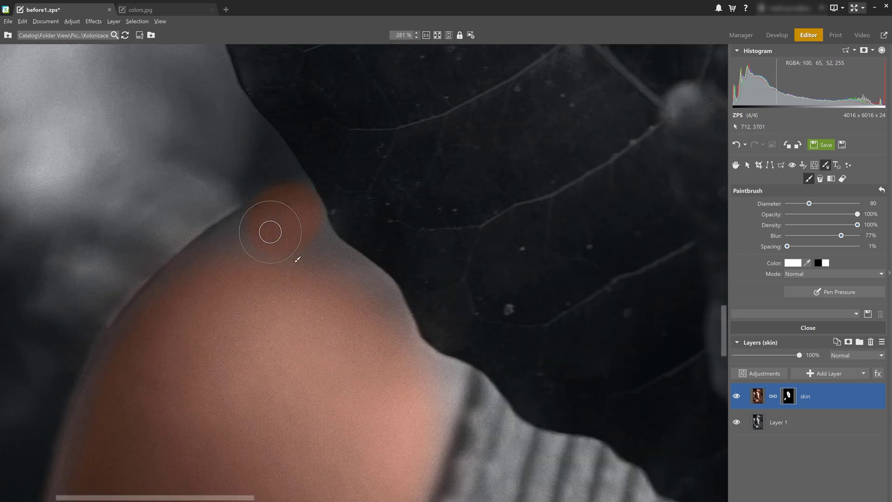
left_click_drag(421, 404, 349, 348)
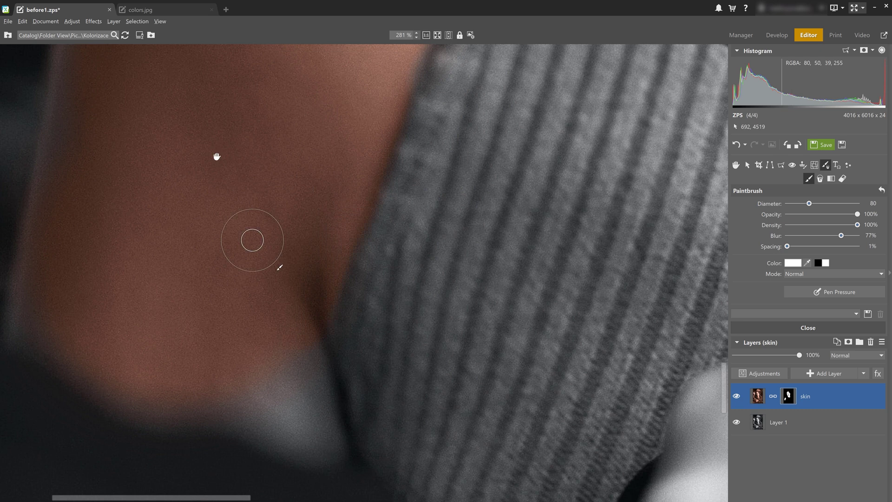
mouse_move(252, 241)
left_mouse_down()
mouse_move(391, 238)
mouse_move(227, 219)
left_mouse_up()
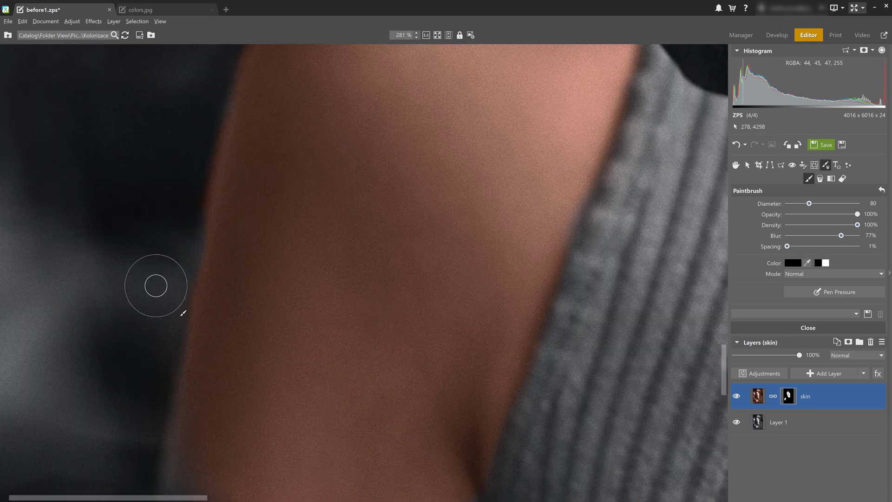
left_click_drag(157, 286, 432, 202)
scroll(596, 355, "down", 3)
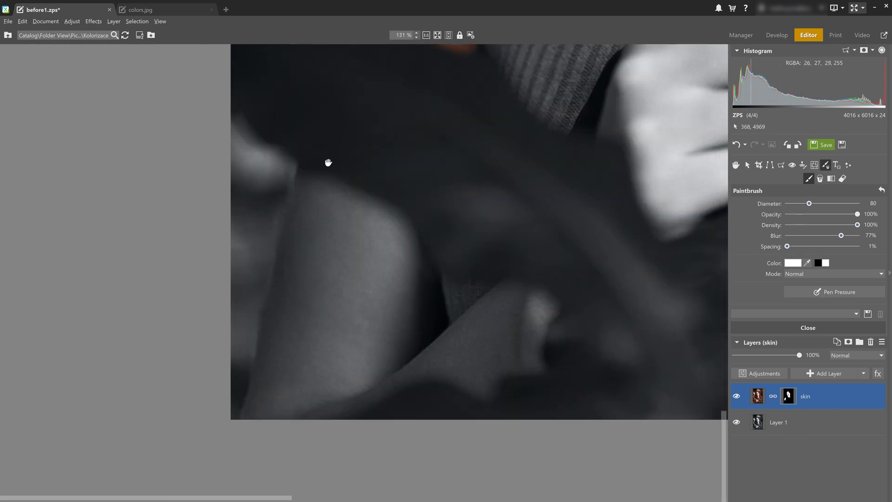
scroll(328, 161, "up", 2)
left_click_drag(314, 411, 616, 302)
scroll(307, 140, "up", 2)
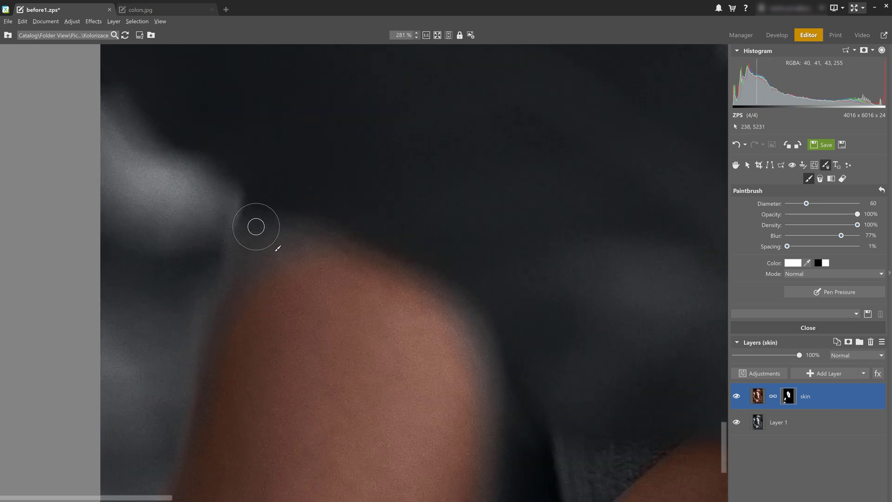
left_click_drag(258, 223, 299, 258)
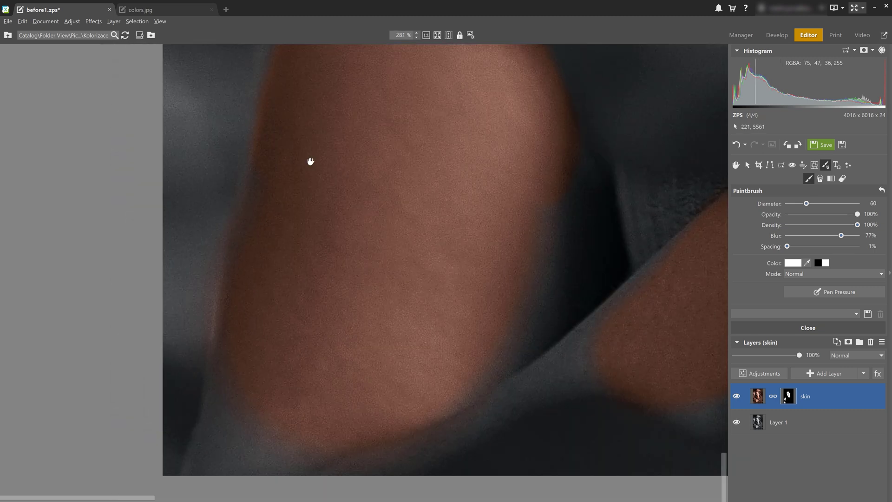
left_click_drag(226, 267, 307, 160)
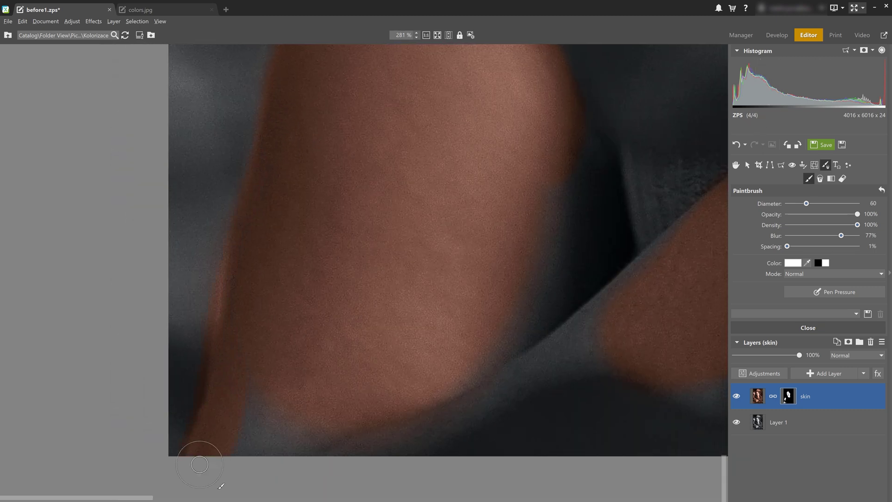
left_click(827, 263)
left_click_drag(259, 421, 146, 348)
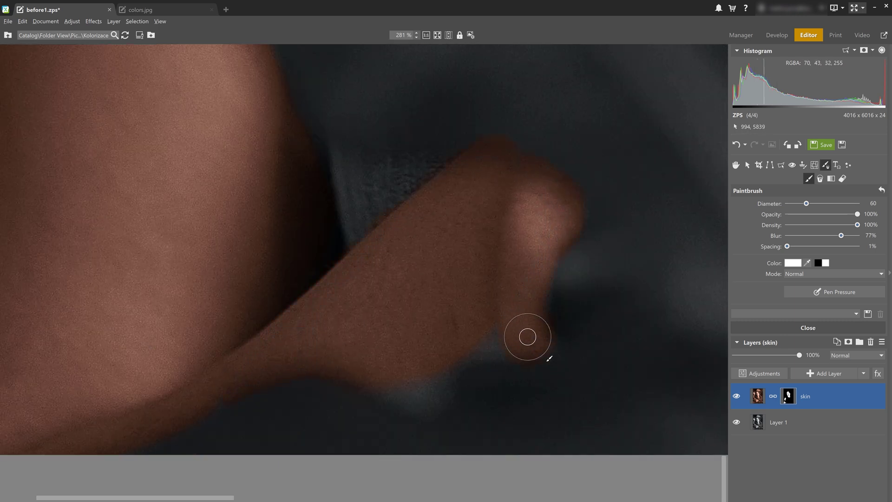
scroll(502, 251, "down", 3)
- Reveal skin on the hands and fingers between the leaves, then paint stray colour off the leaves
left_click_drag(502, 251, 363, 325)
scroll(364, 325, "up", 2)
mouse_move(306, 265)
left_mouse_down()
mouse_move(446, 251)
mouse_move(321, 349)
mouse_move(287, 240)
mouse_move(261, 293)
mouse_move(292, 390)
mouse_move(458, 342)
mouse_move(529, 293)
mouse_move(419, 248)
left_mouse_up()
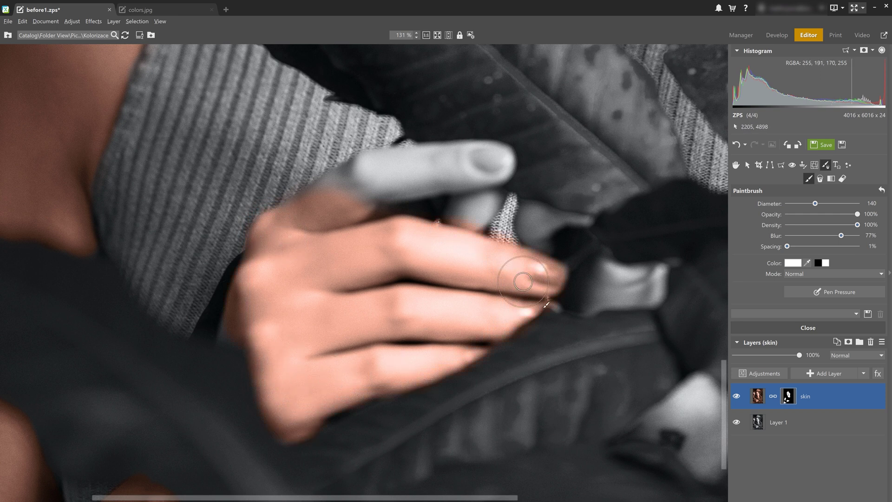
left_click_drag(516, 272, 538, 280)
left_click_drag(453, 171, 405, 183)
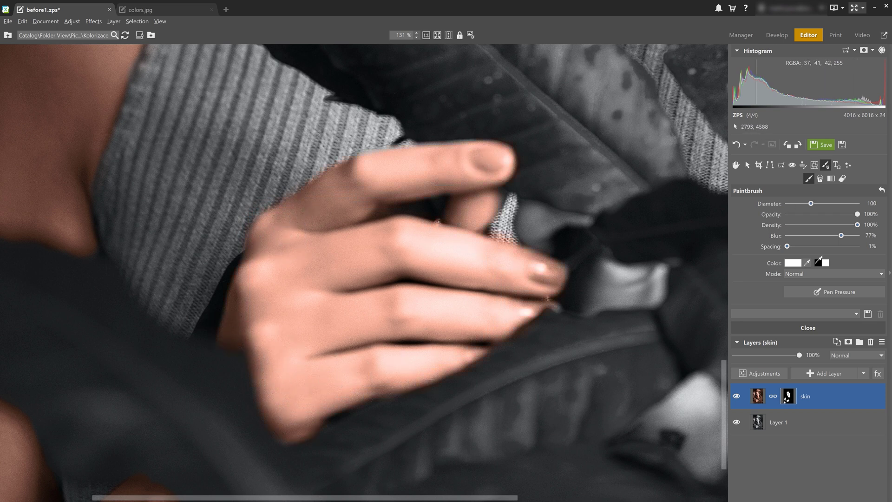
scroll(495, 223, "up", 2)
scroll(489, 447, "up", 2)
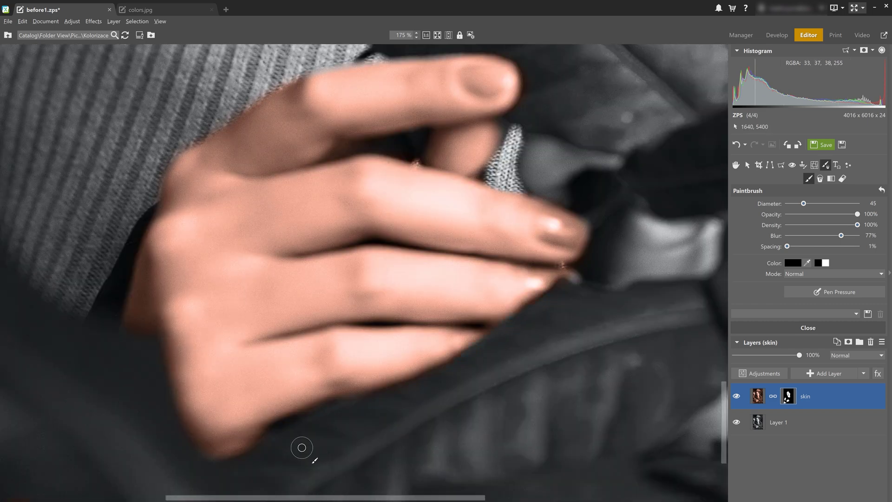
scroll(302, 447, "down", 2)
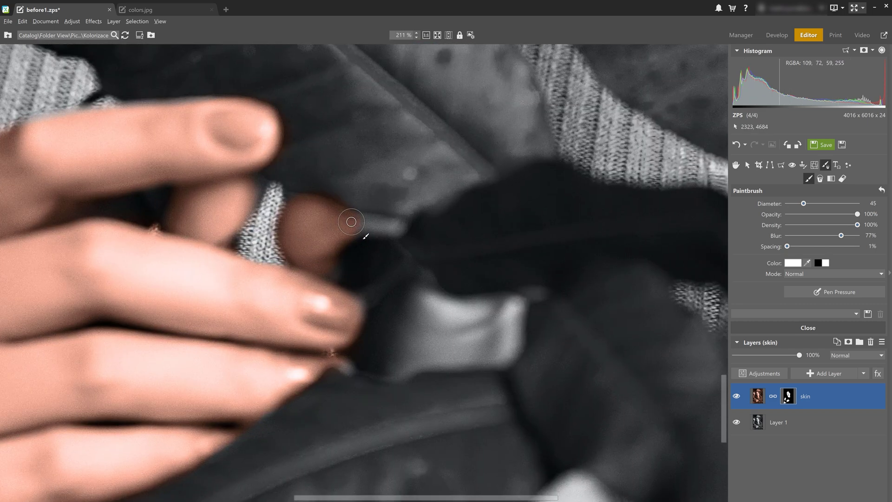
scroll(405, 349, "up", 3)
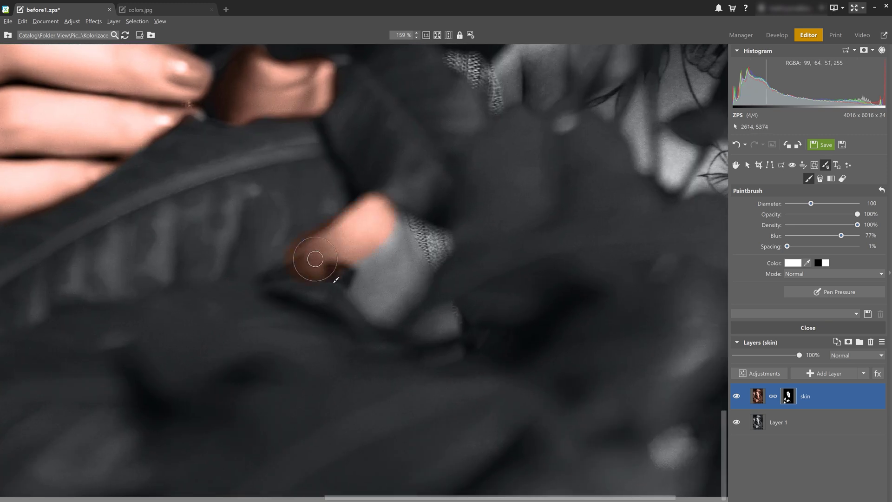
scroll(488, 334, "down", 4)
scroll(477, 352, "up", 2)
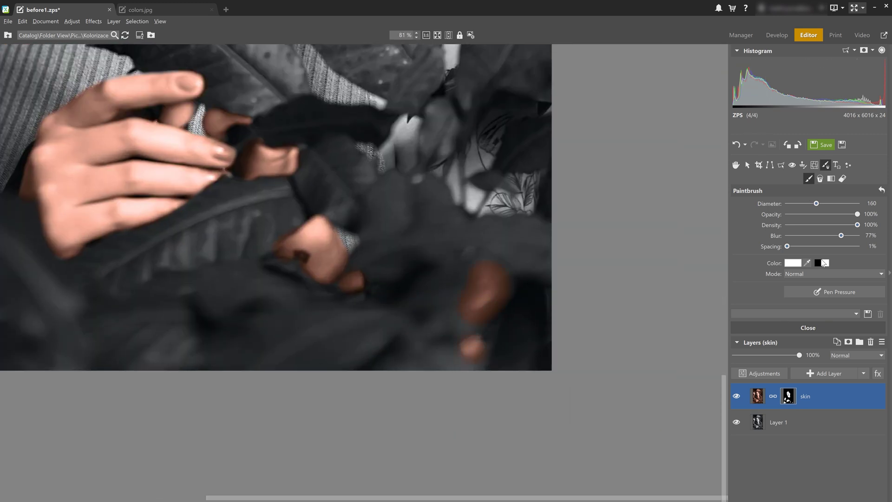
scroll(520, 153, "up", 4)
mouse_move(506, 196)
left_mouse_down()
mouse_move(550, 195)
mouse_move(490, 259)
left_mouse_up()
scroll(474, 254, "up", 2)
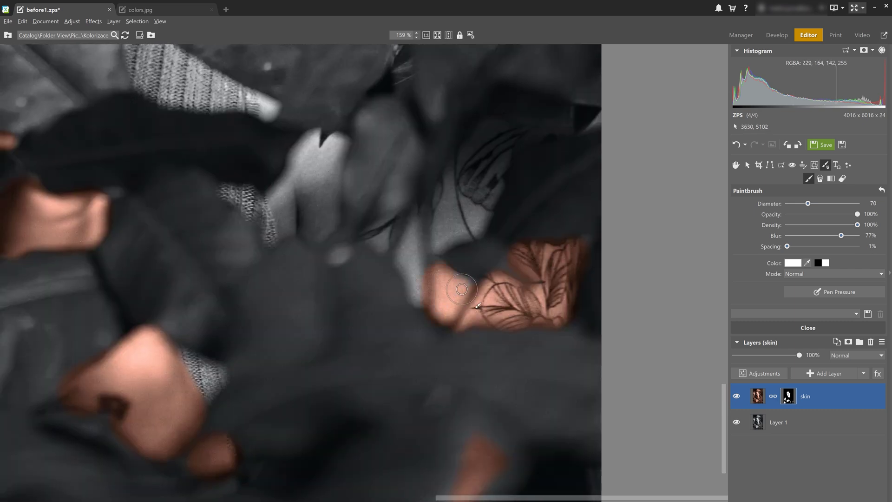
middle_click_drag(405, 154, 446, 209)
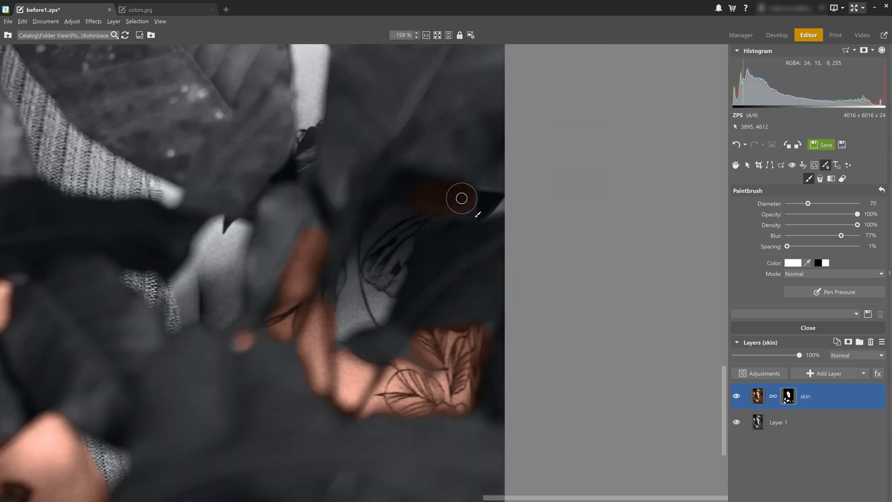
left_click_drag(391, 209, 300, 252)
scroll(300, 252, "down", 5)
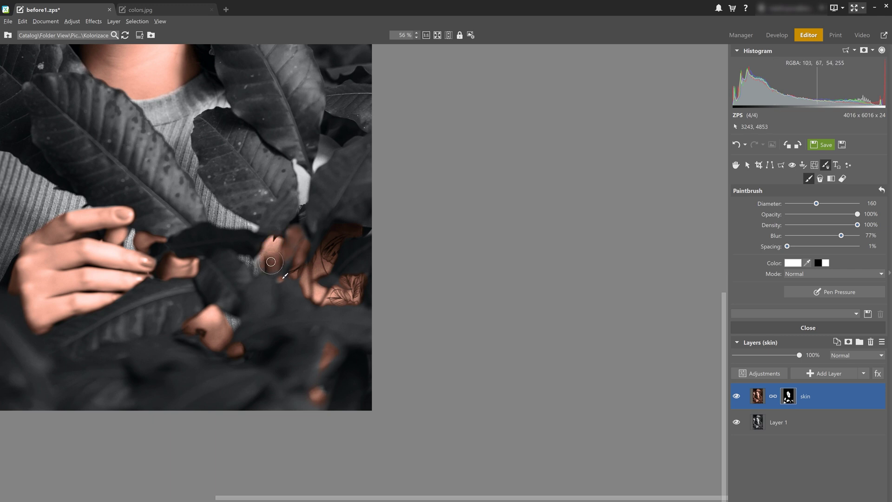
scroll(271, 261, "up", 5)
key("x")
left_click_drag(258, 195, 268, 366)
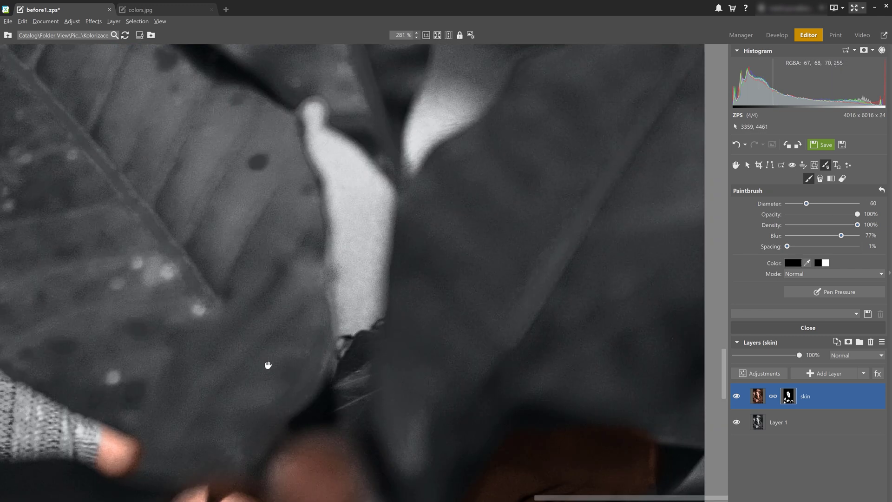
scroll(267, 366, "down", 5)
- Paint white along the finger and across more of the hand on the skin mask
key("x")
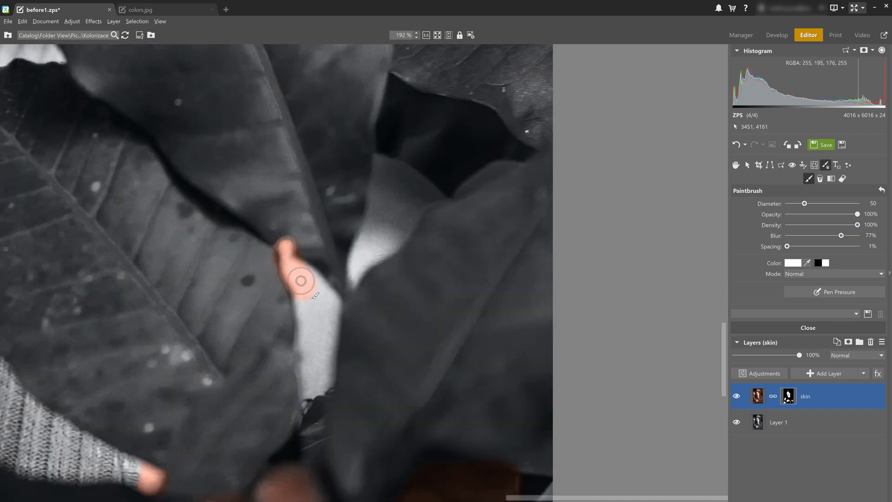
mouse_move(289, 252)
left_mouse_down()
mouse_move(318, 384)
mouse_move(307, 404)
left_mouse_up()
scroll(307, 405, "down", 3)
mouse_move(362, 286)
left_mouse_down()
mouse_move(314, 371)
mouse_move(294, 335)
left_mouse_up()
scroll(307, 358, "up", 3)
scroll(293, 335, "down", 8)
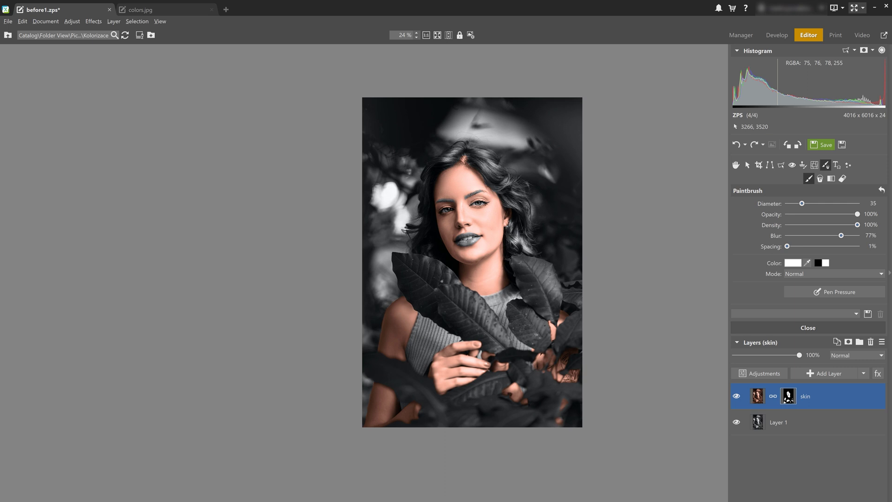
left_click(864, 374)
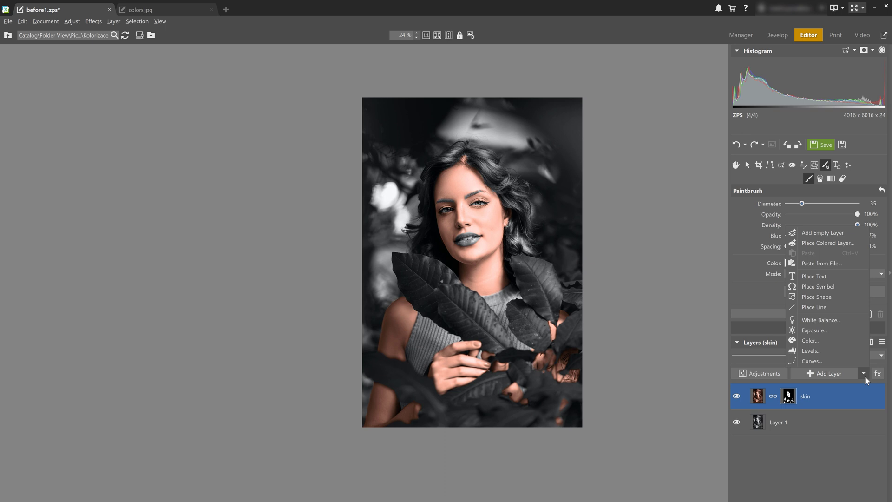
left_click(823, 331)
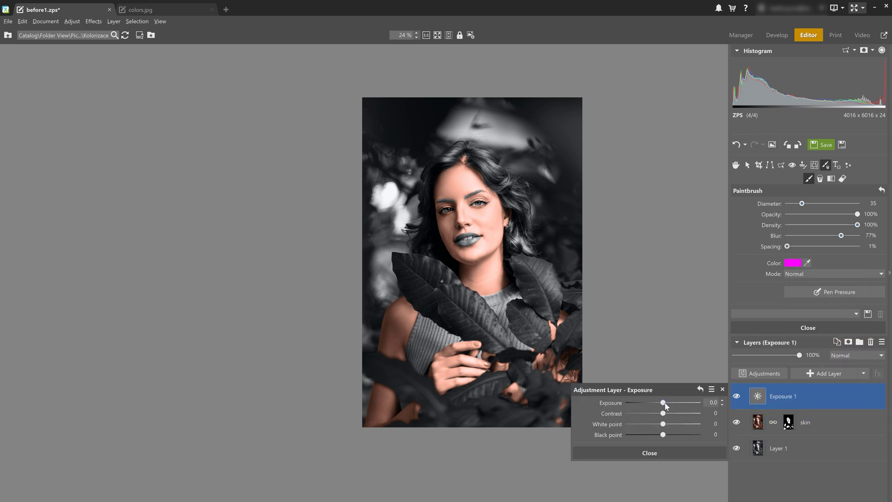
left_click_drag(663, 402, 680, 402)
scroll(474, 279, "up", 3)
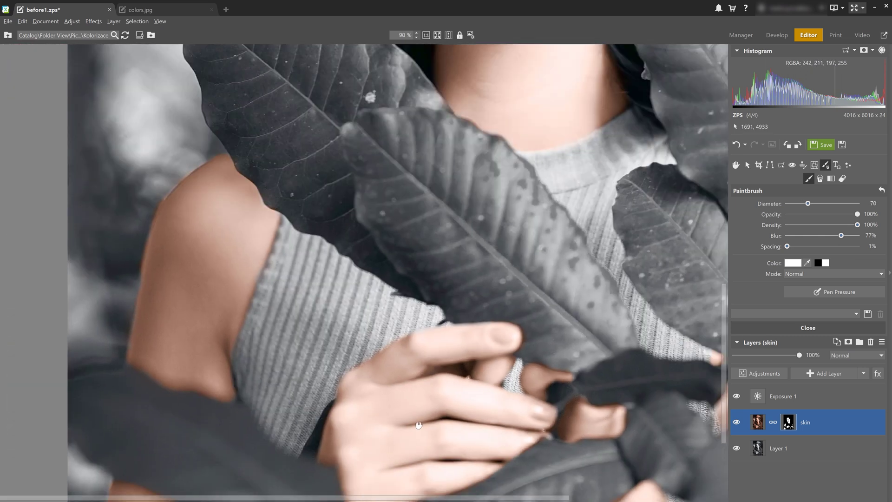
scroll(419, 426, "down", 3)
scroll(447, 313, "down", 3)
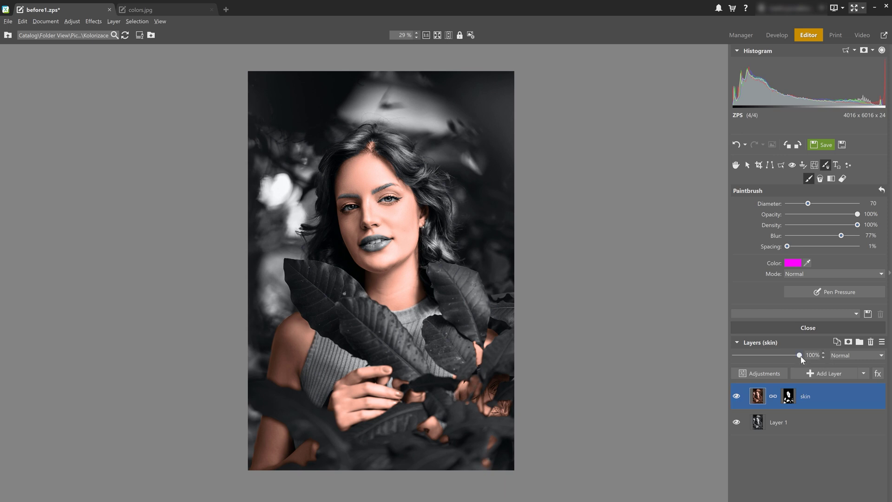
- Drop the skin layer to 68% opacity and select Layer 1
left_click_drag(800, 356, 780, 356)
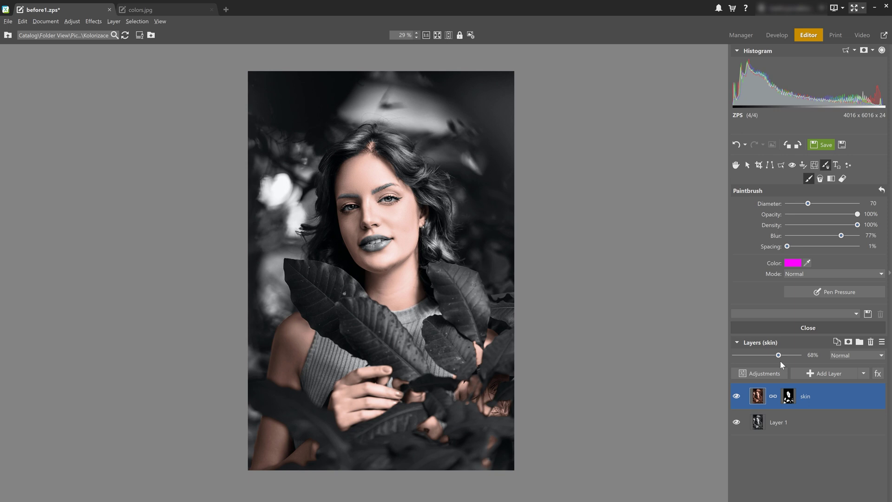
left_click(784, 422)
- Duplicate Layer 1 as 'hair' and open a Gradient Map on it
left_click(837, 342)
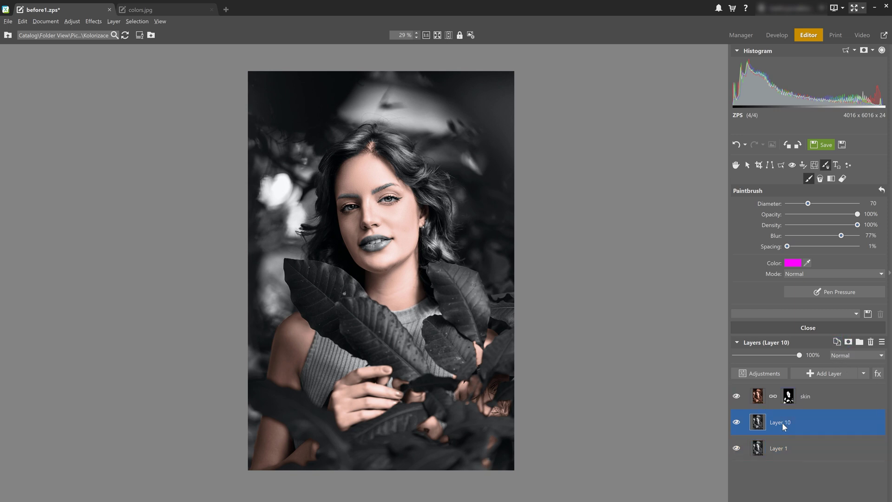
left_click_drag(784, 426, 793, 425)
type("hair")
key("Return")
left_click(761, 374)
scroll(641, 389, "down", 3)
scroll(640, 389, "down", 3)
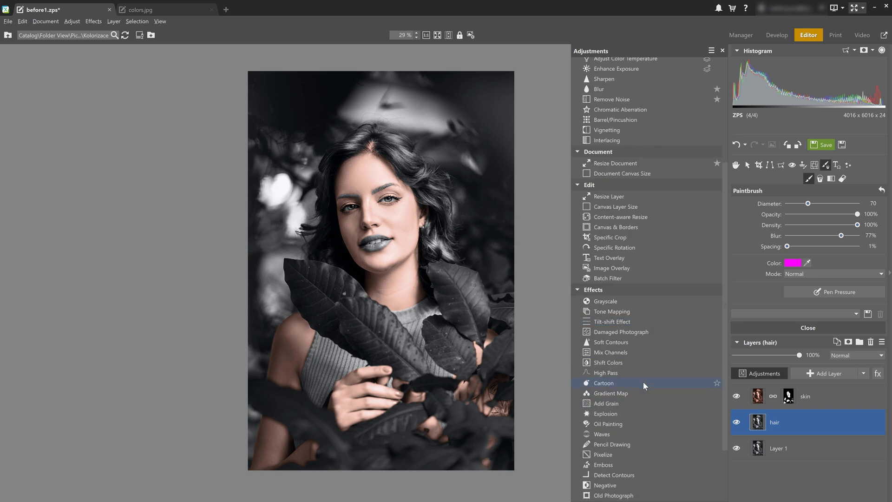
left_click(614, 394)
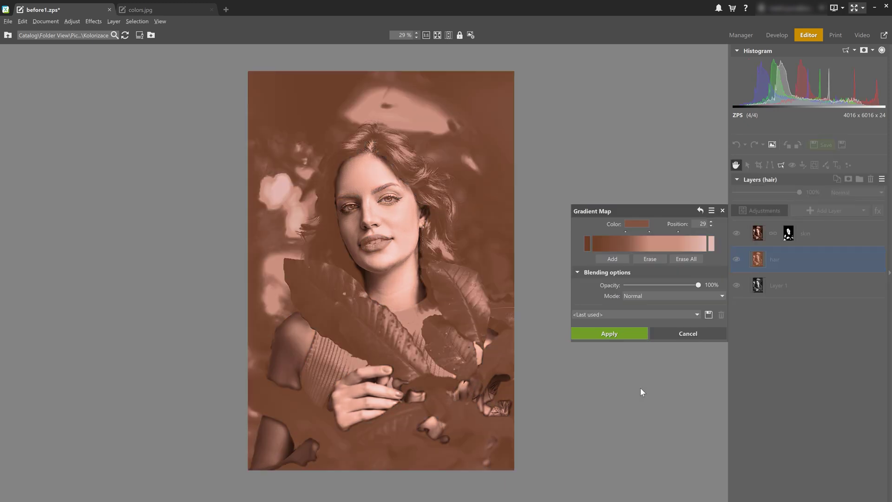
- Build a dark-brown gradient from the colors.jpg hair sample, set Color mode and apply
left_click(149, 10)
left_click(793, 263)
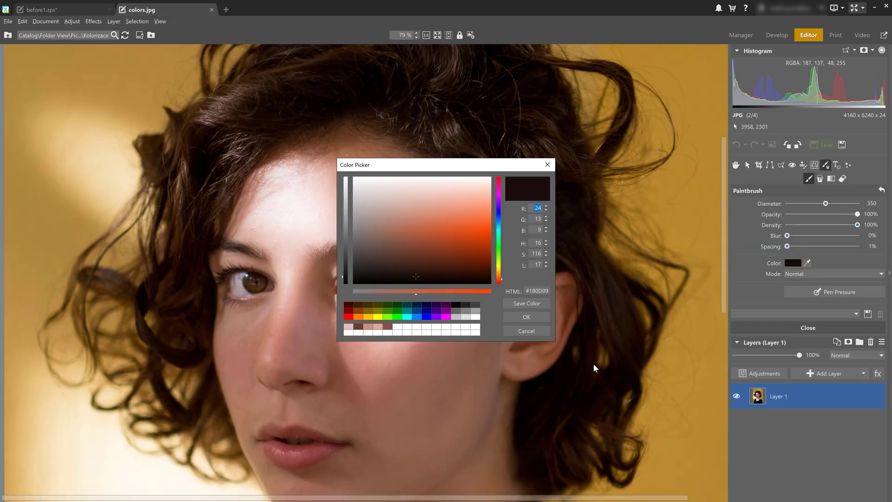
left_click(538, 328)
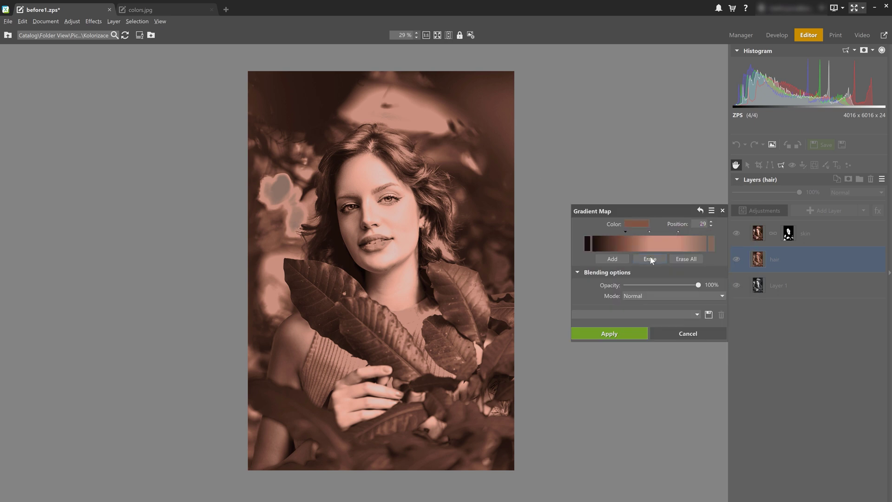
left_click(649, 237)
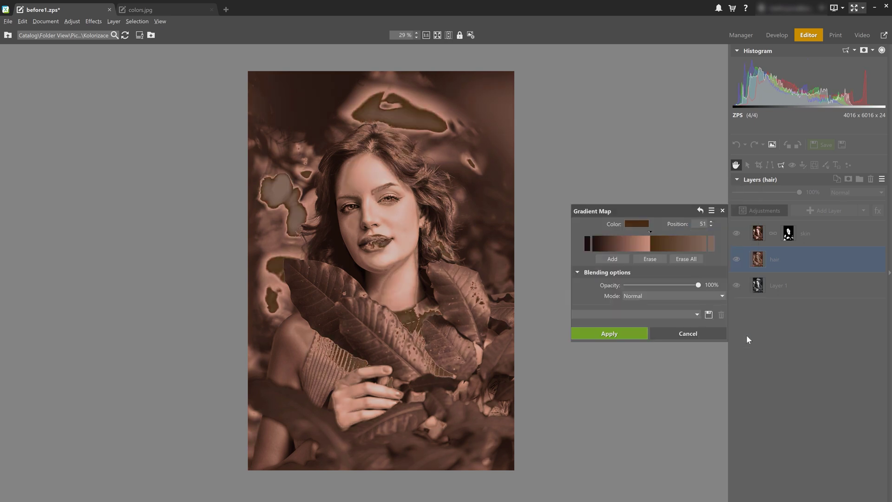
left_click(651, 259)
left_click(663, 296)
left_click(638, 457)
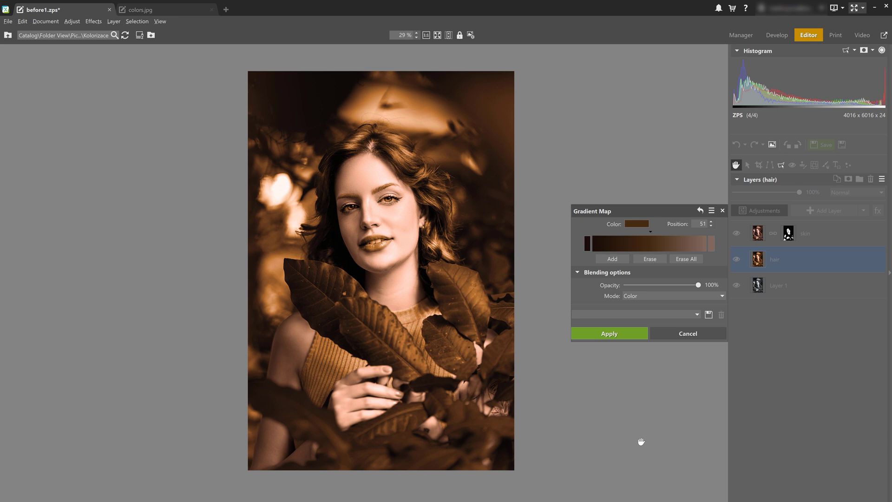
left_click(627, 335)
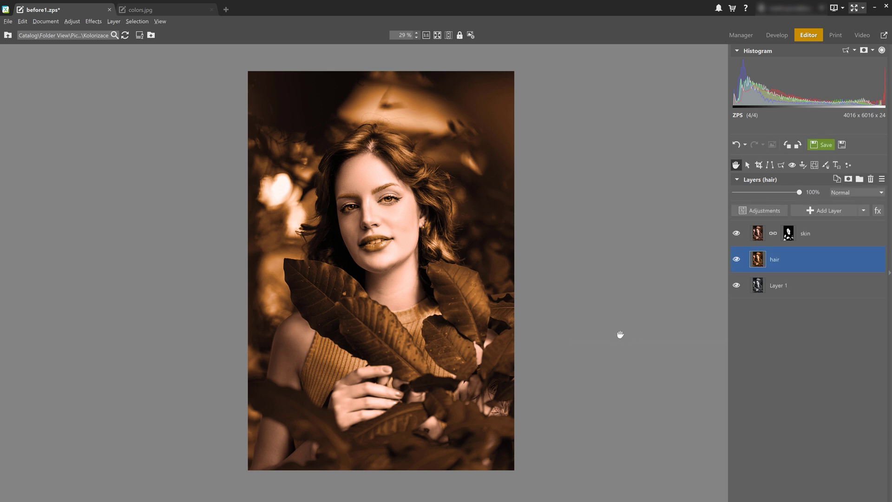
- Give the hair layer a hide-all black mask and reveal brown on the hair
right_click(801, 262)
mouse_move(837, 309)
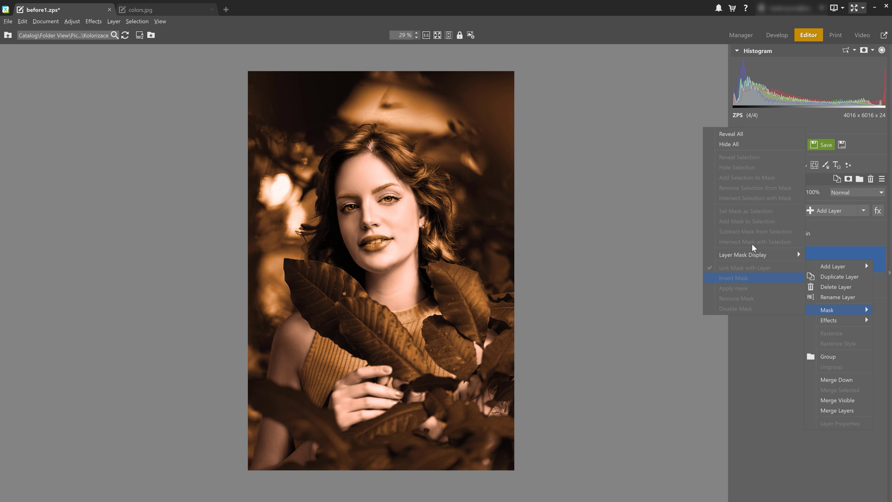
left_click(732, 145)
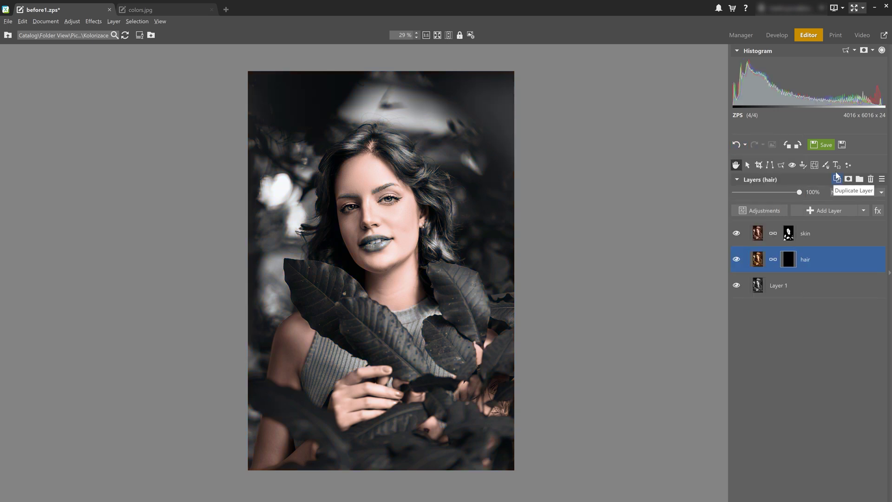
left_click(825, 167)
scroll(317, 259, "up", 5)
scroll(318, 245, "up", 3)
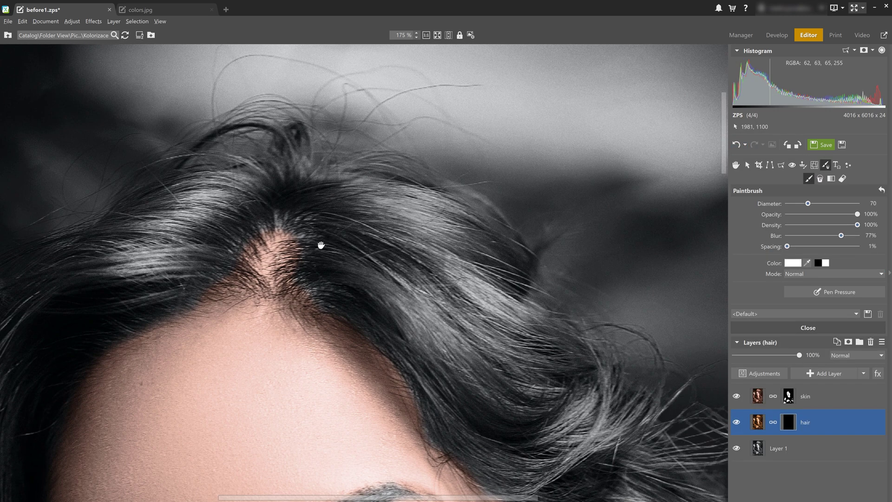
left_click_drag(328, 244, 362, 252)
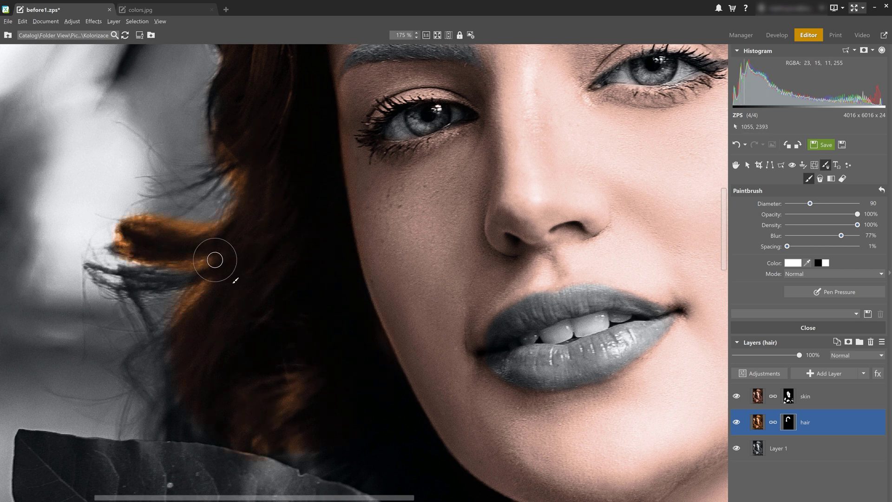
key("x")
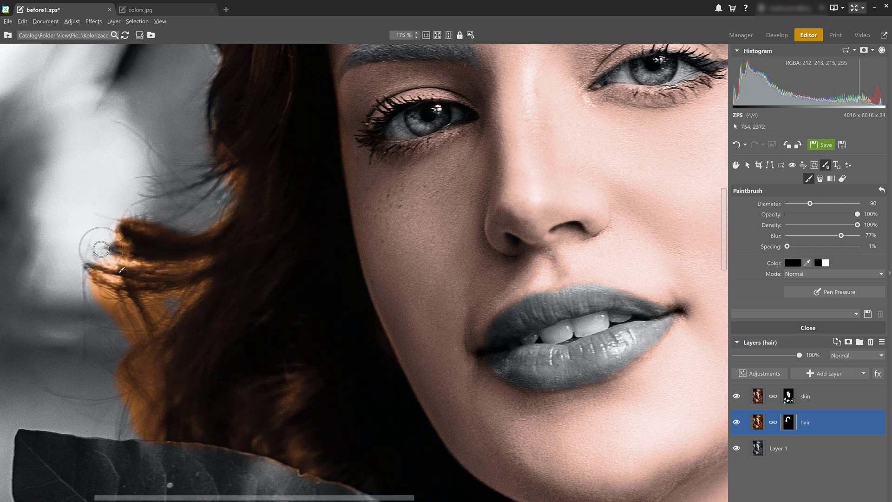
scroll(164, 298, "down", 1)
scroll(223, 308, "up", 2)
scroll(209, 153, "up", 2)
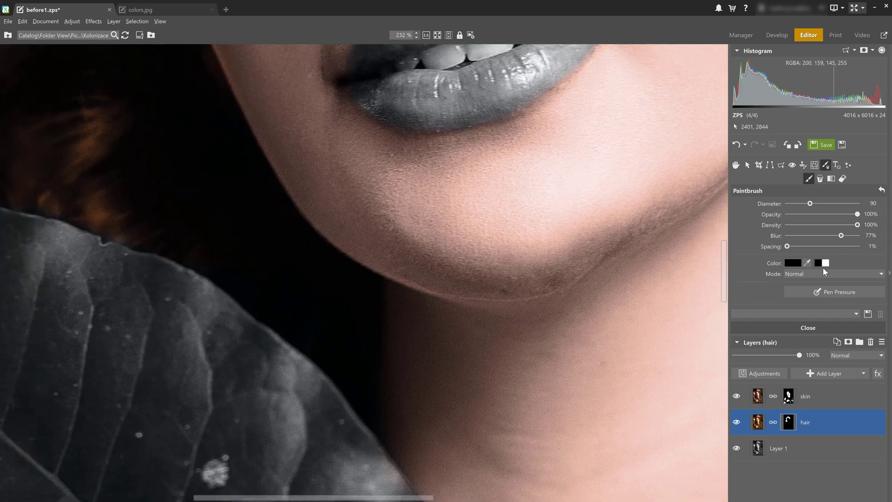
key("x")
key("x")
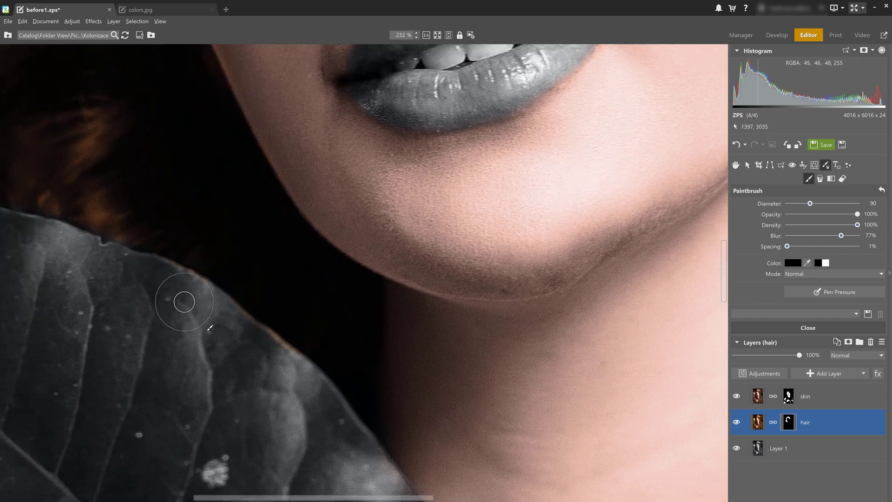
scroll(277, 373, "down", 3)
scroll(447, 280, "up", 3)
key("x")
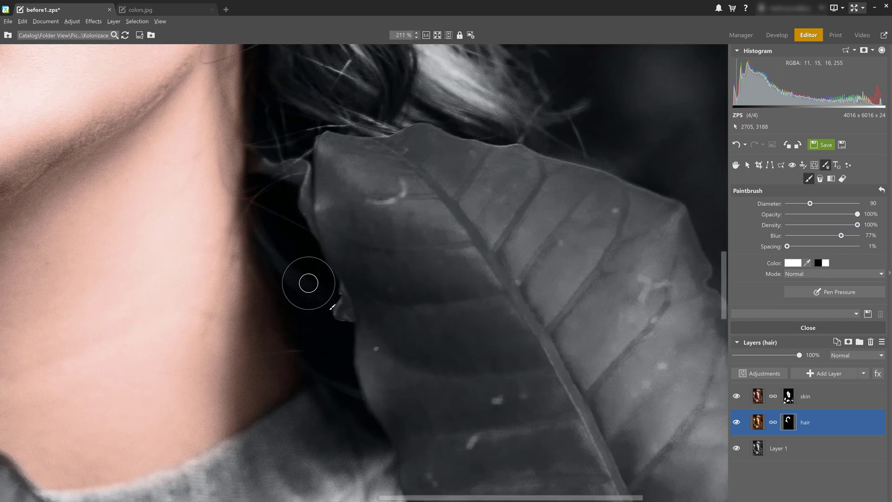
- Colour the hair behind the ear and the stray top strands orange
left_click_drag(272, 202, 161, 335)
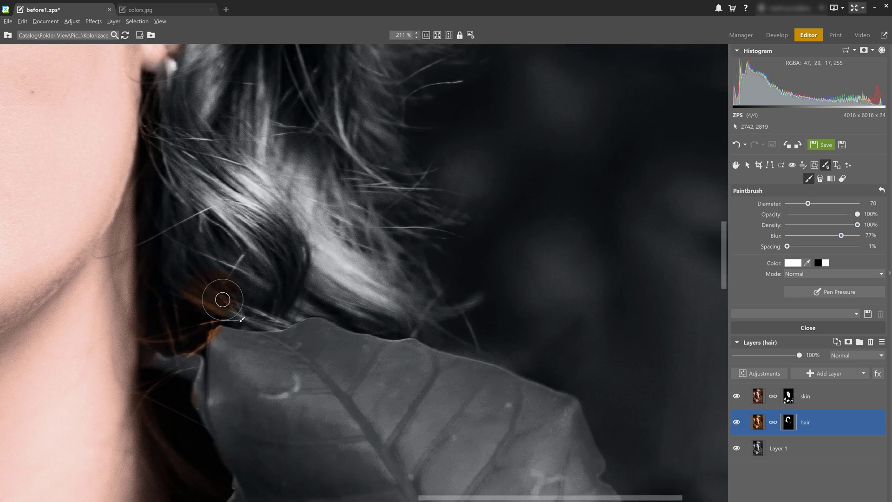
scroll(278, 215, "up", 4)
left_click_drag(283, 220, 209, 293)
scroll(390, 223, "down", 4)
key("x")
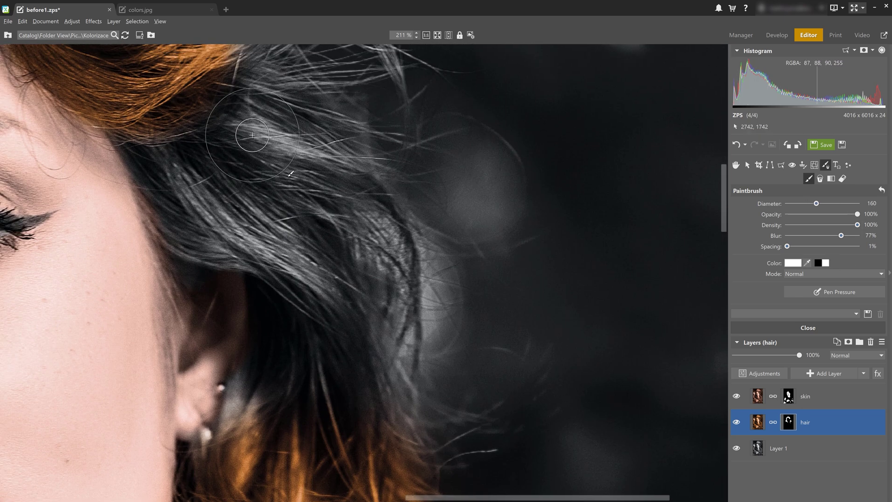
left_click_drag(245, 139, 209, 230)
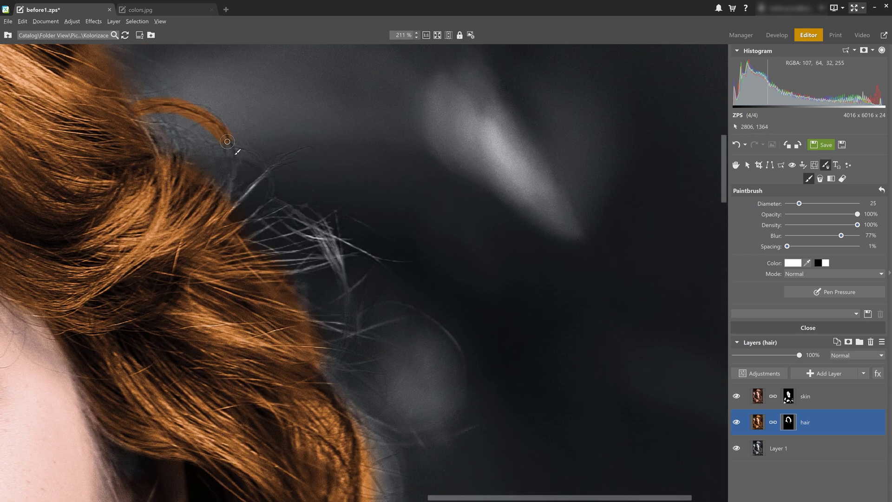
key("x")
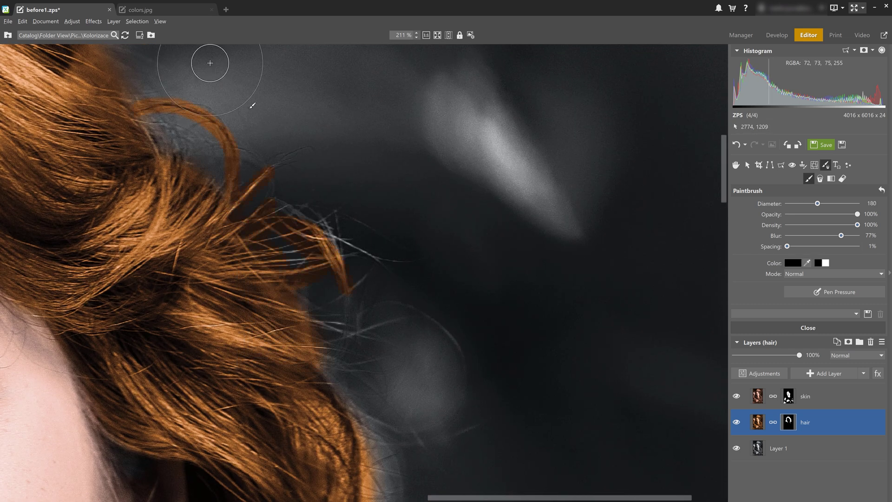
scroll(188, 135, "down", 1)
scroll(293, 251, "down", 3)
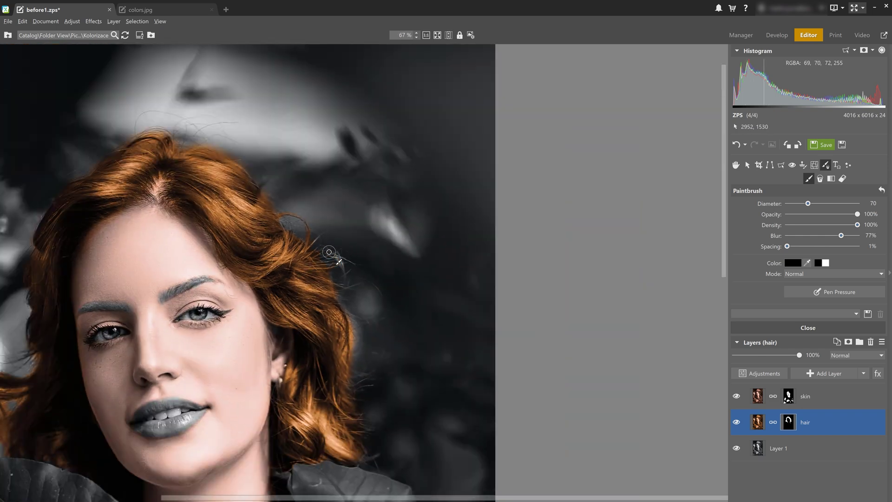
scroll(623, 232, "up", 4)
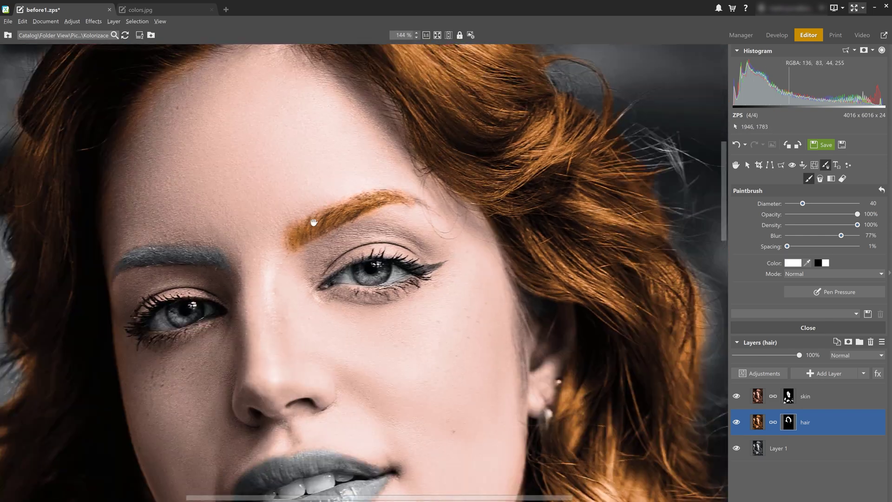
scroll(312, 222, "up", 4)
- Colour the eyebrow orange, then return to editing the hair layer
left_click_drag(209, 203, 363, 195)
mouse_move(314, 209)
left_mouse_down()
mouse_move(467, 230)
mouse_move(157, 247)
left_mouse_up()
key("x")
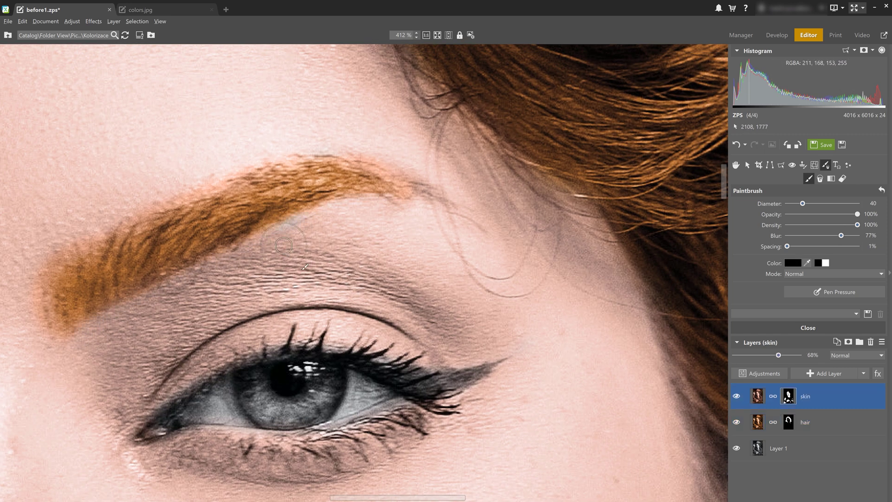
key("alt+bracketleft")
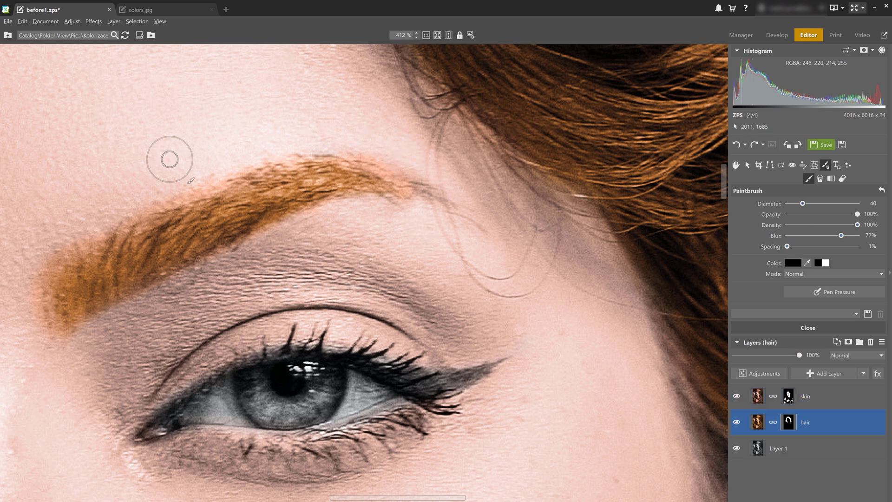
scroll(482, 189, "down", 5)
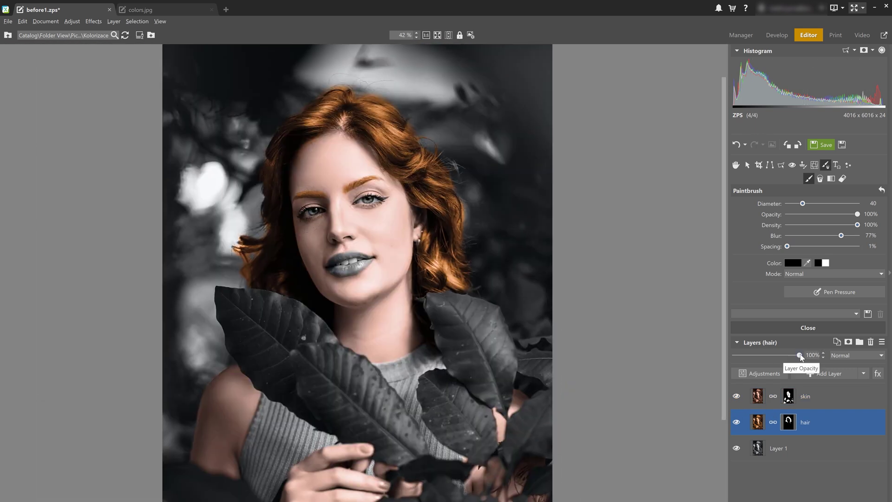
- Set hair opacity to 59% and add a hair-linked Exposure layer at -2.0
left_click_drag(801, 356, 773, 356)
left_click(863, 375)
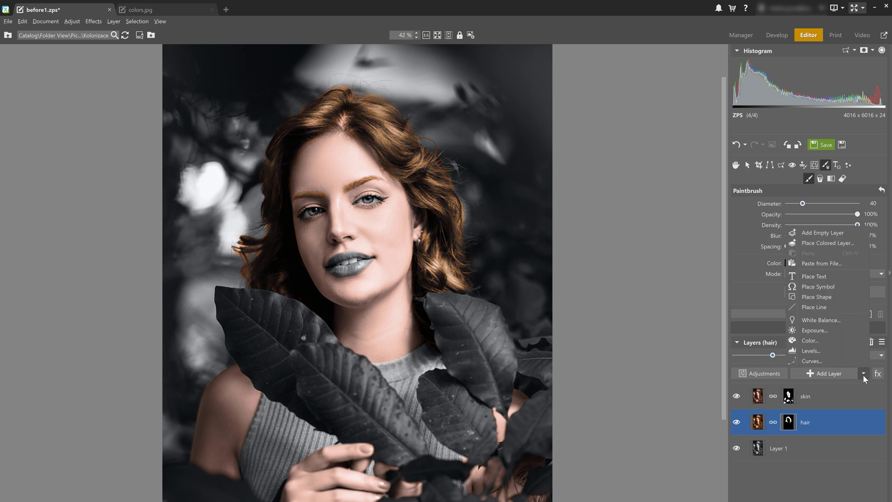
left_click(818, 330)
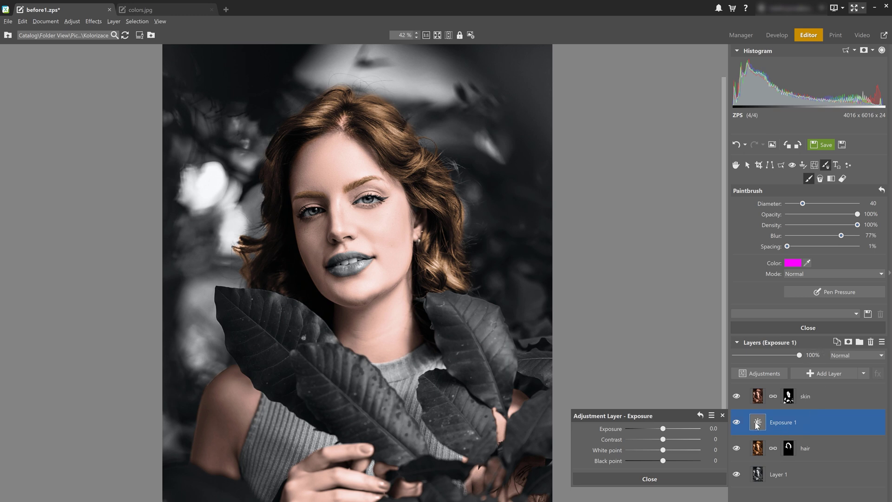
left_click(737, 445)
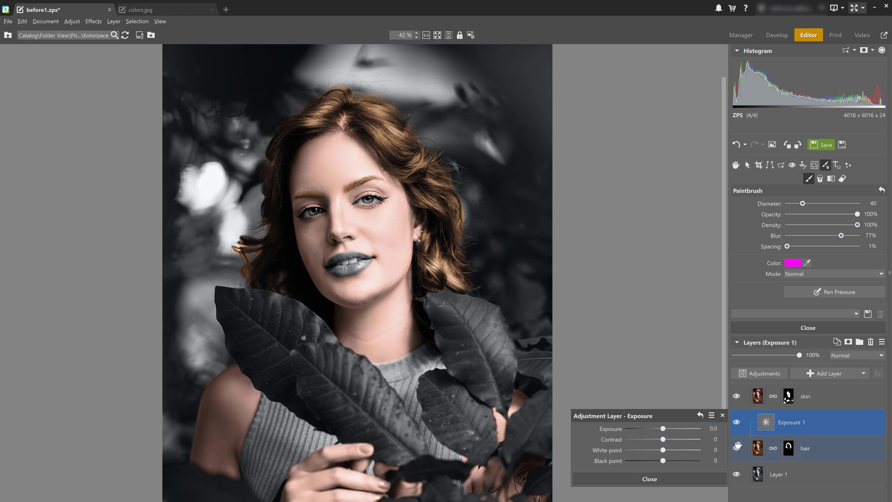
left_click(655, 429)
left_click_drag(652, 429, 640, 430)
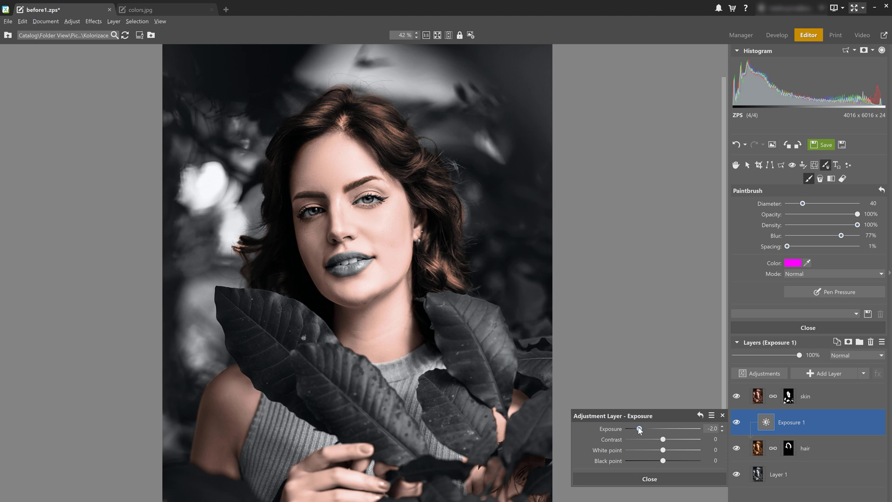
left_click(813, 476)
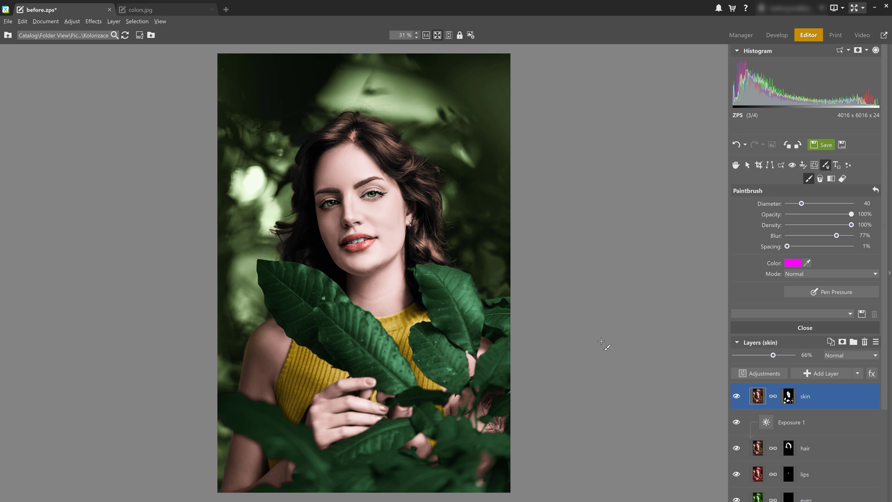
- Add an overall Exposure layer: exposure -0.4, white point 10, black point -8
left_click(860, 374)
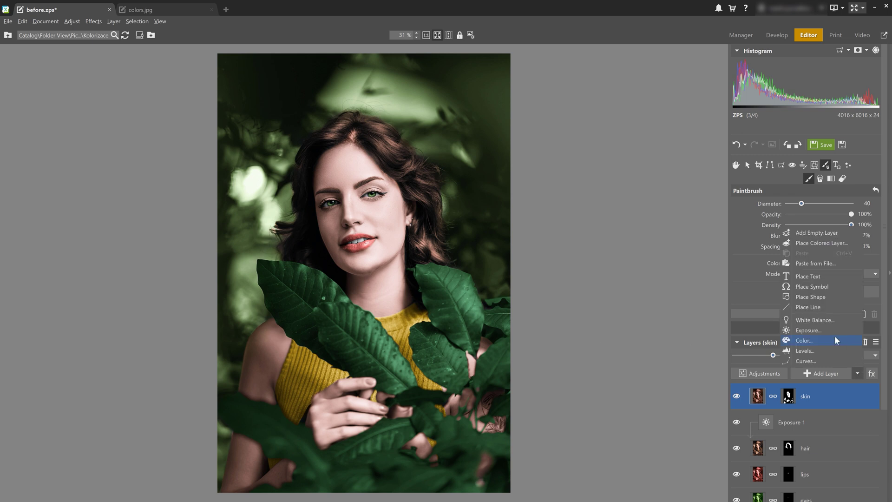
left_click(809, 331)
left_click_drag(663, 403, 660, 434)
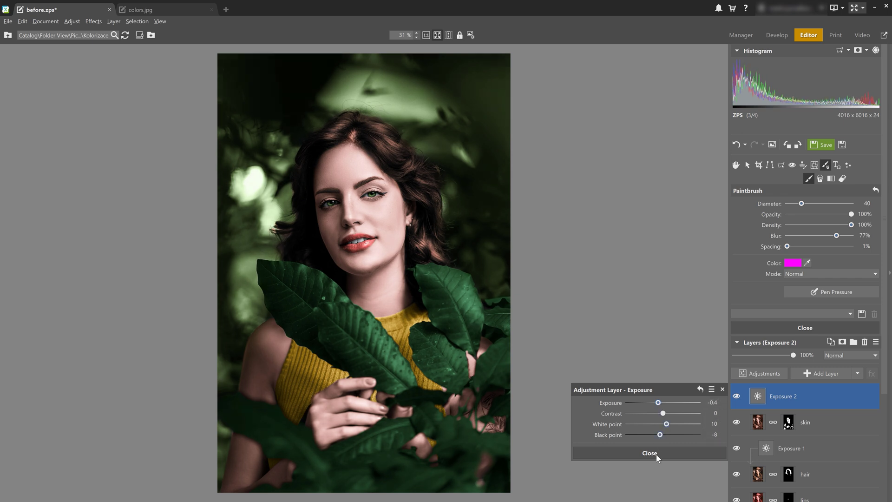
left_click(650, 454)
scroll(791, 463, "down", 5)
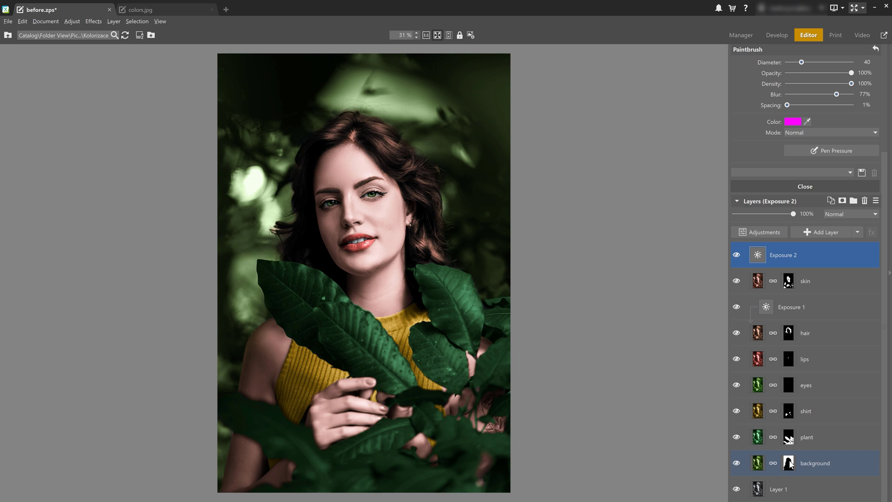
- Duplicate Layer 1 to the top and toggle its visibility to compare versions
left_click(800, 490)
left_click(831, 200)
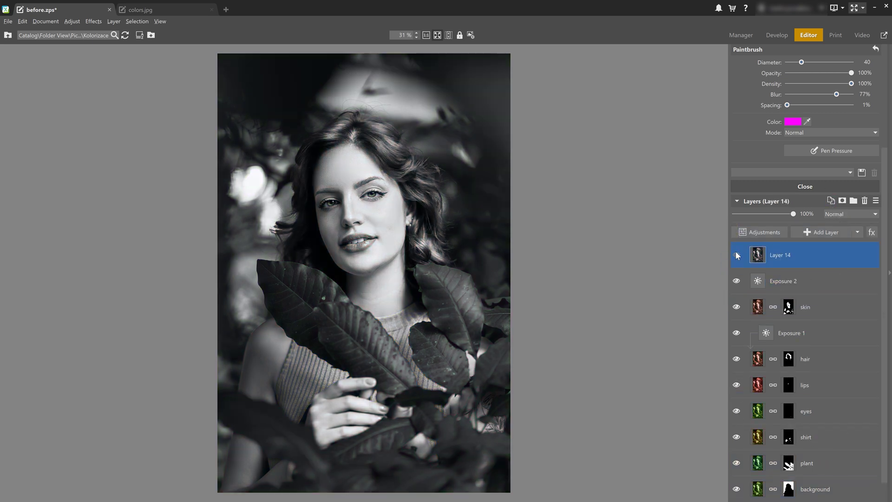
left_click(736, 254)
left_click(736, 255)
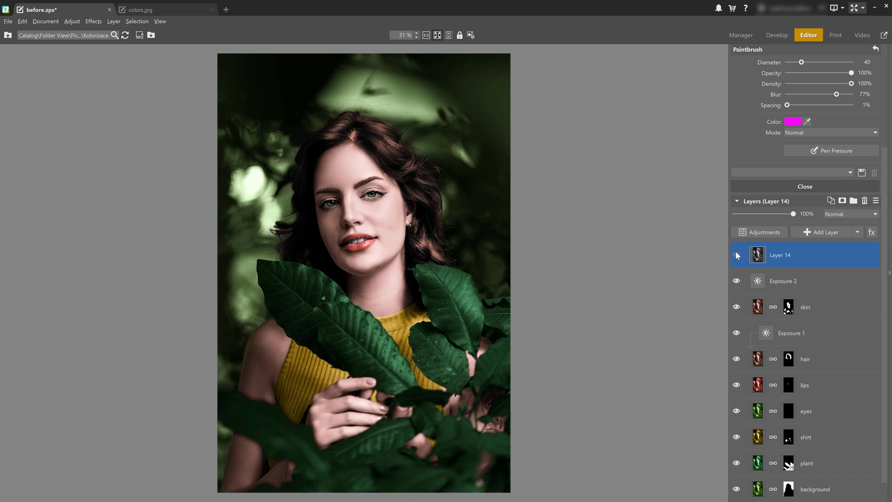
left_click(735, 255)
left_click(736, 254)
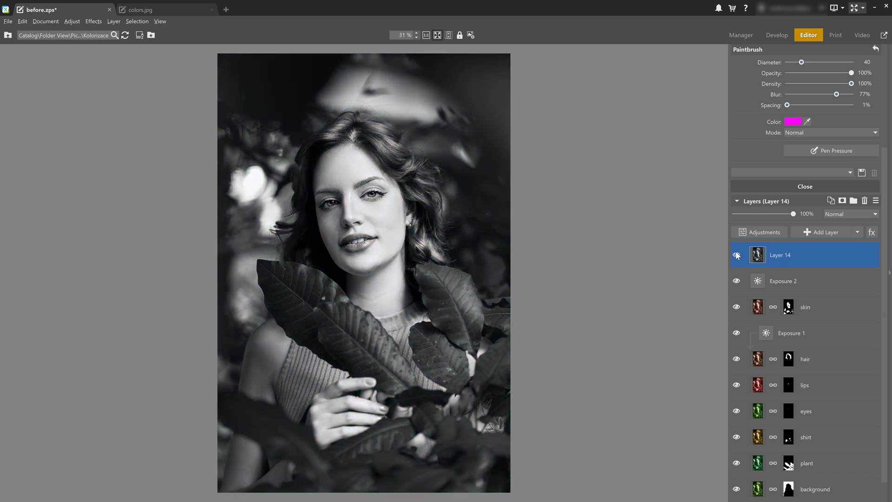